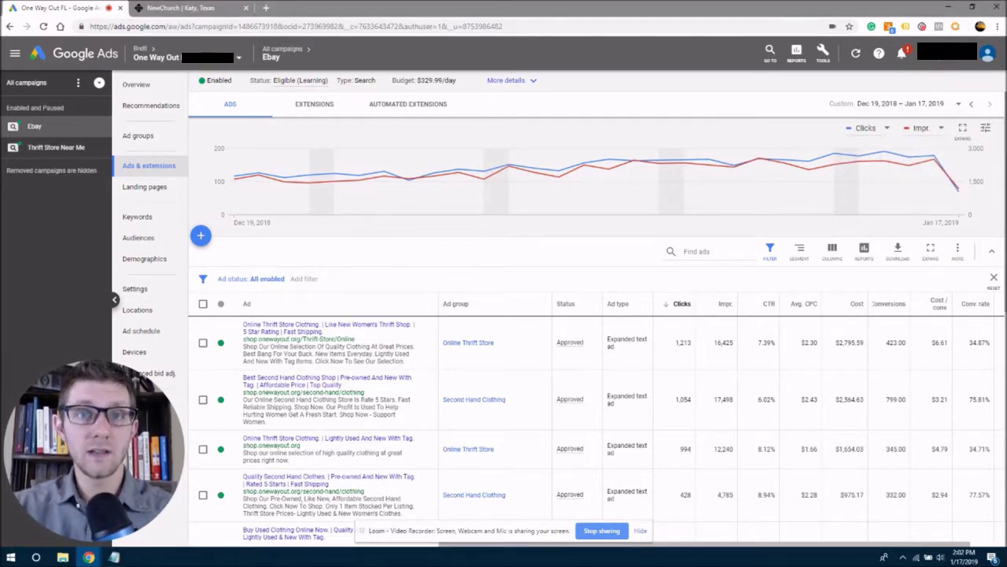
# - Examine the Ebay campaign's ads table, focusing on the clicks of the top Online Thrift Store ad
pyautogui.scroll(-1, 596, 329)
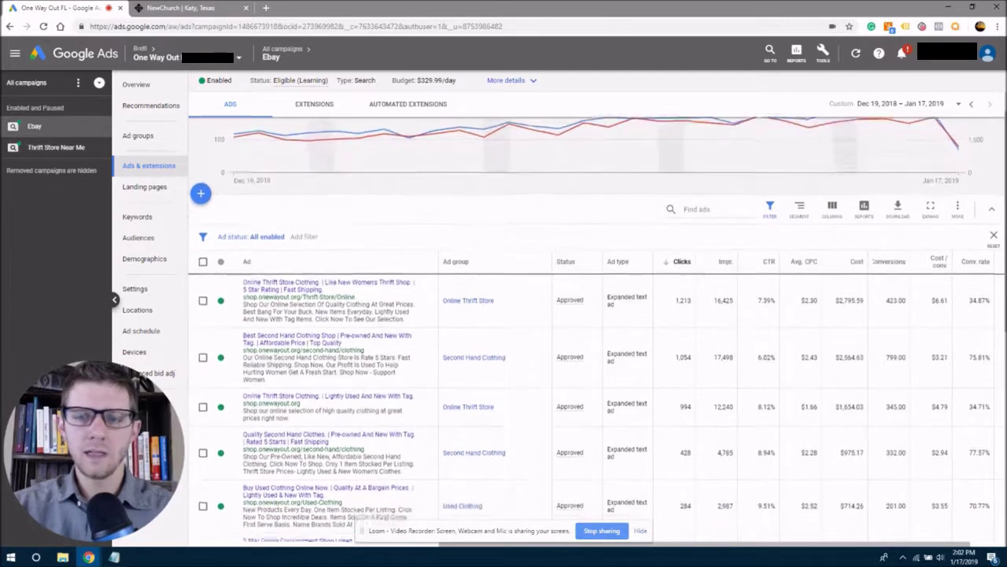
pyautogui.scroll(-1, 1005, 209)
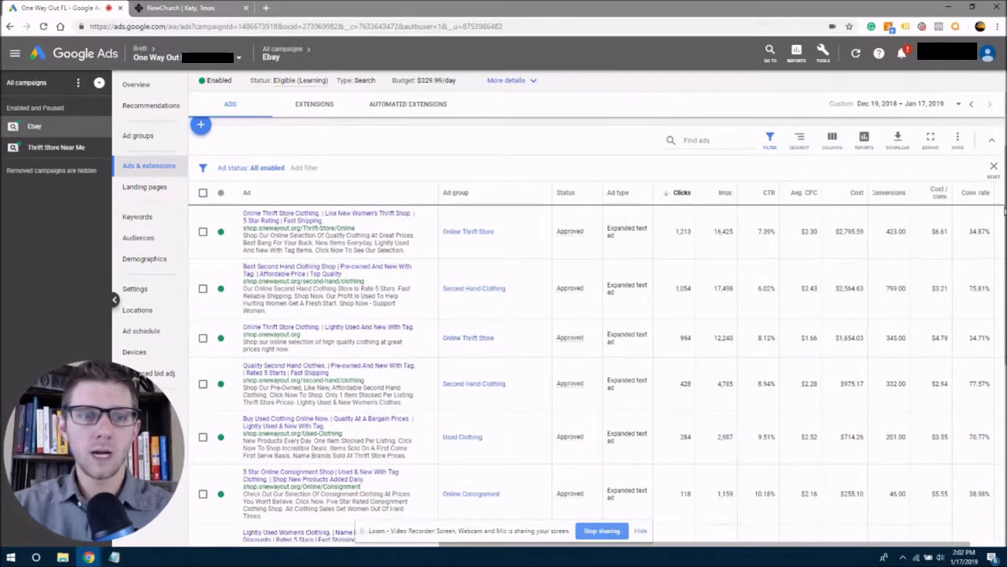
pyautogui.scroll(-1, 1004, 209)
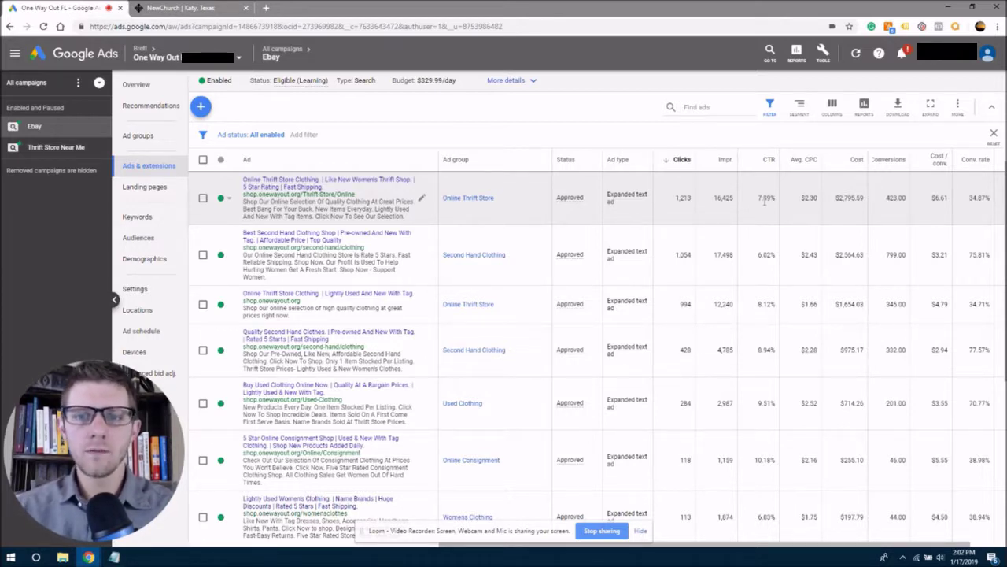
pyautogui.doubleClick(686, 198)
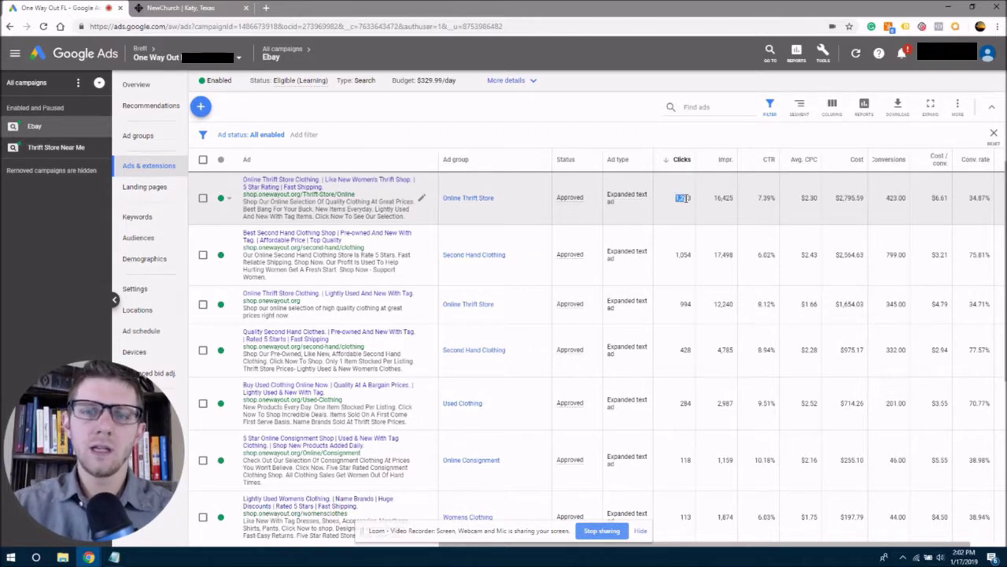
pyautogui.click(686, 198)
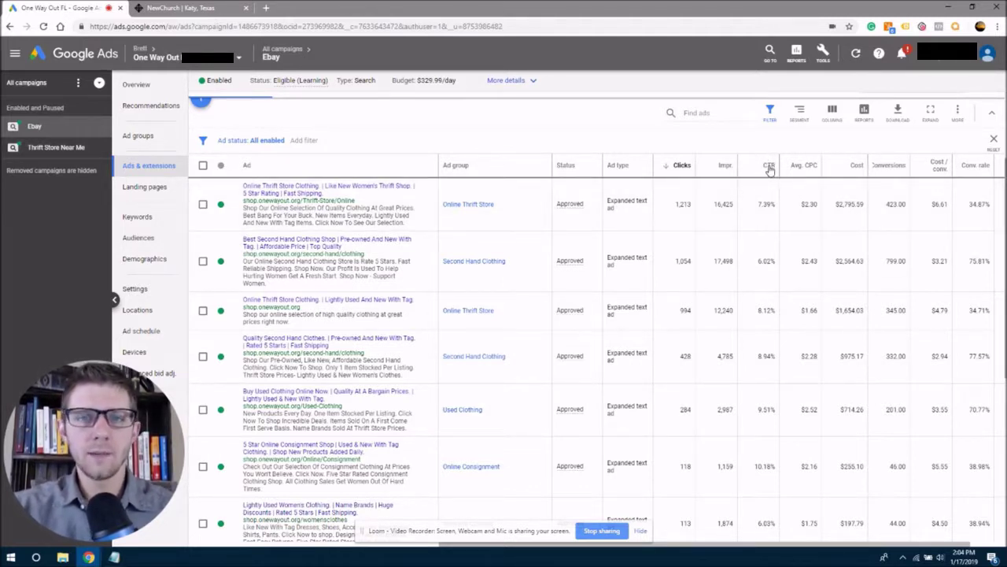
# - Compare the CTR of the five ads with the most clicks in the Ebay campaign
pyautogui.moveTo(767, 172)
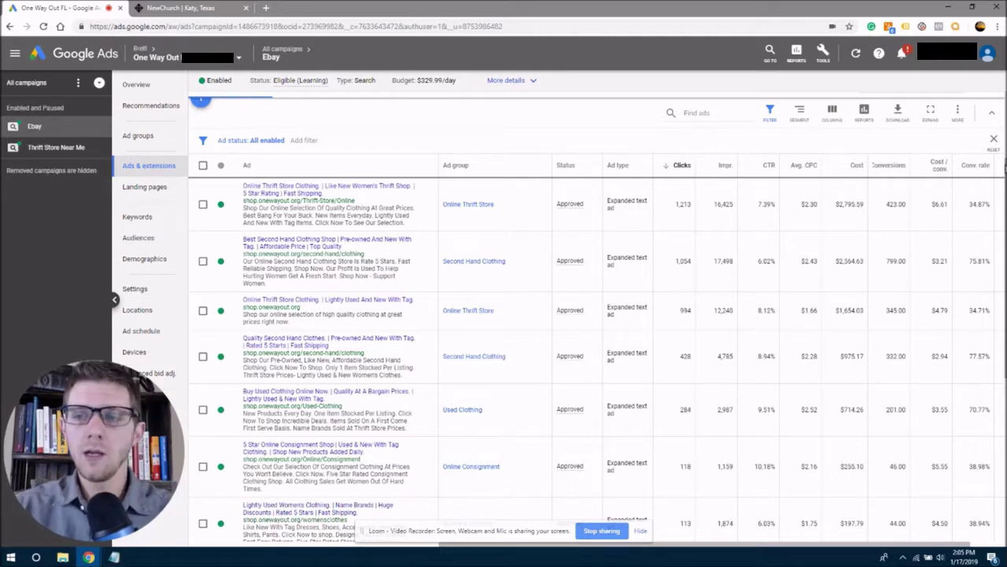
pyautogui.scroll(-1, 540, 192)
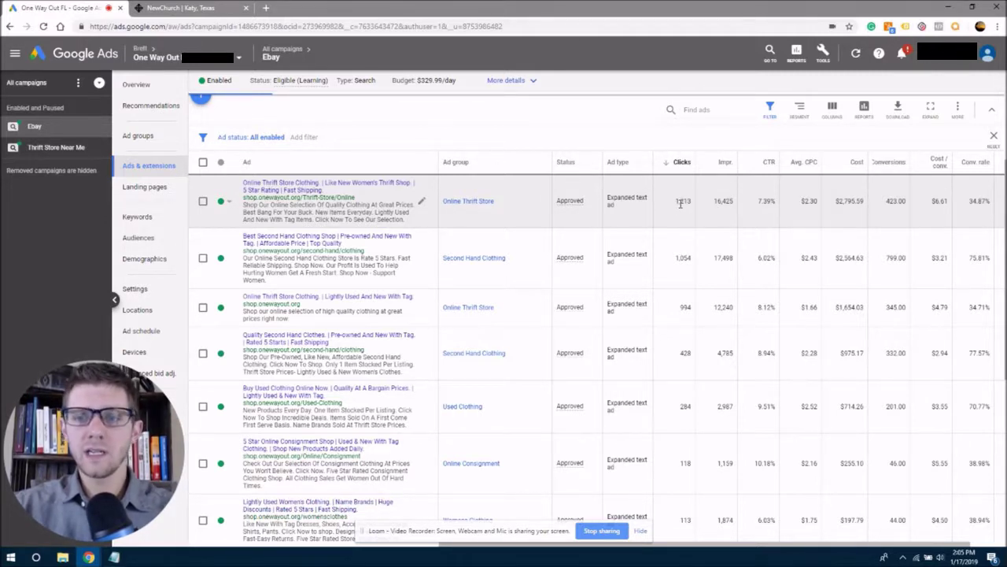
pyautogui.moveTo(758, 200); pyautogui.dragTo(772, 201)
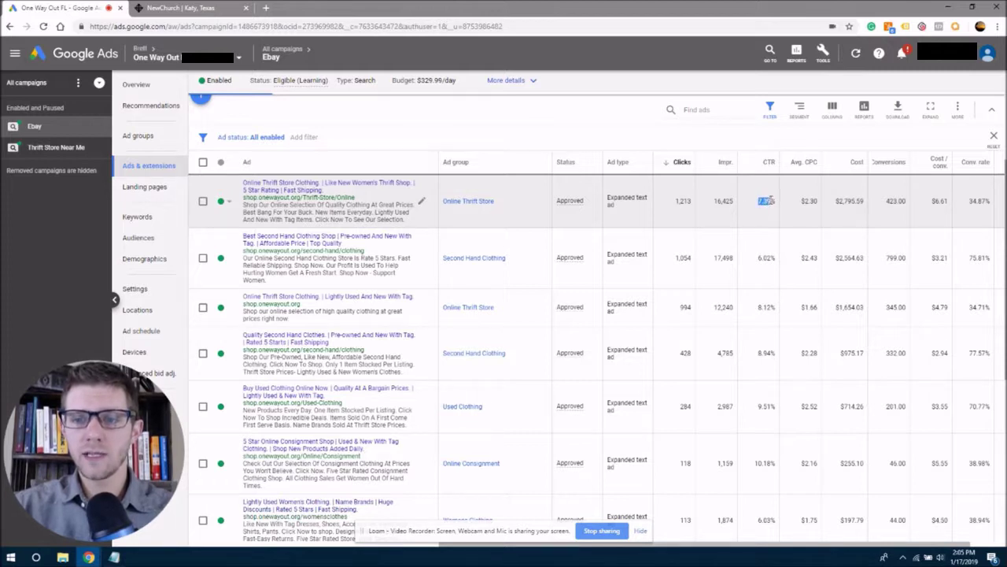
pyautogui.click(757, 214)
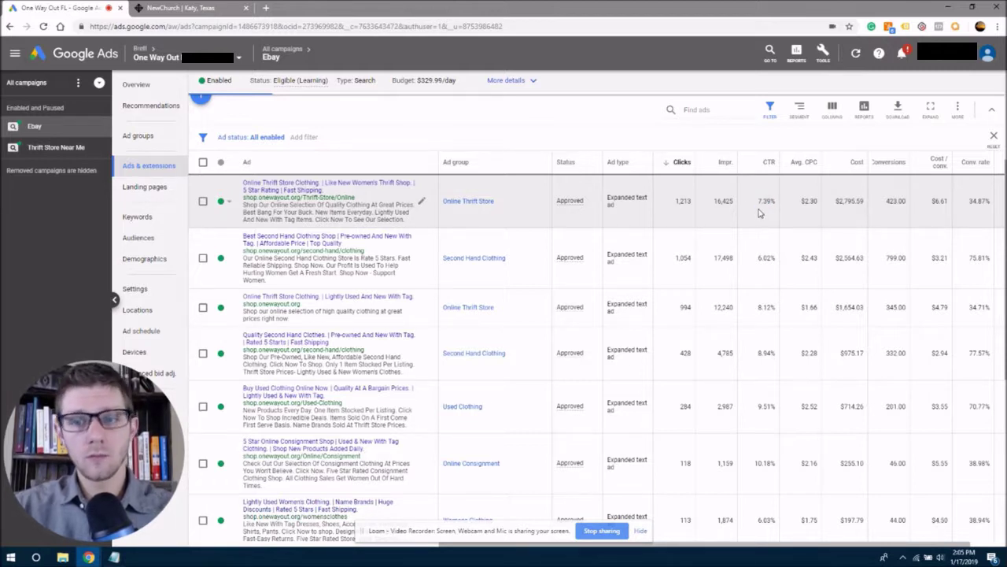
pyautogui.moveTo(758, 201); pyautogui.dragTo(763, 203)
pyautogui.click(770, 209)
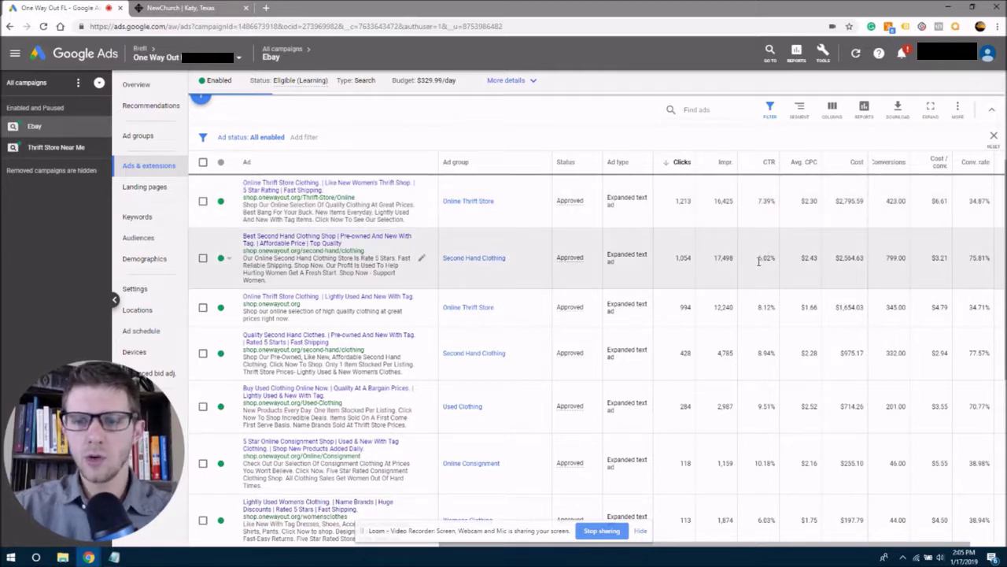
pyautogui.moveTo(762, 258); pyautogui.dragTo(770, 258)
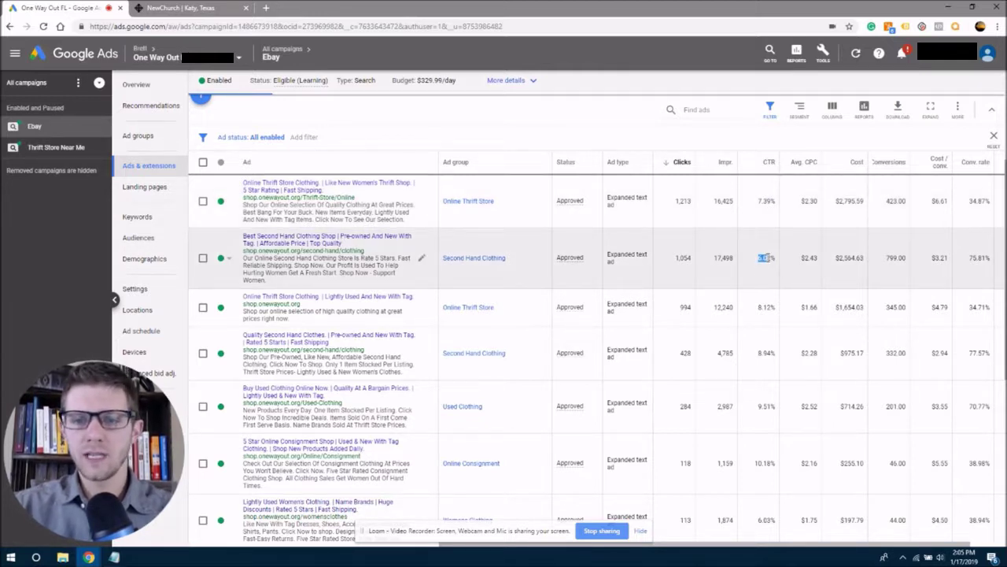
pyautogui.click(768, 257)
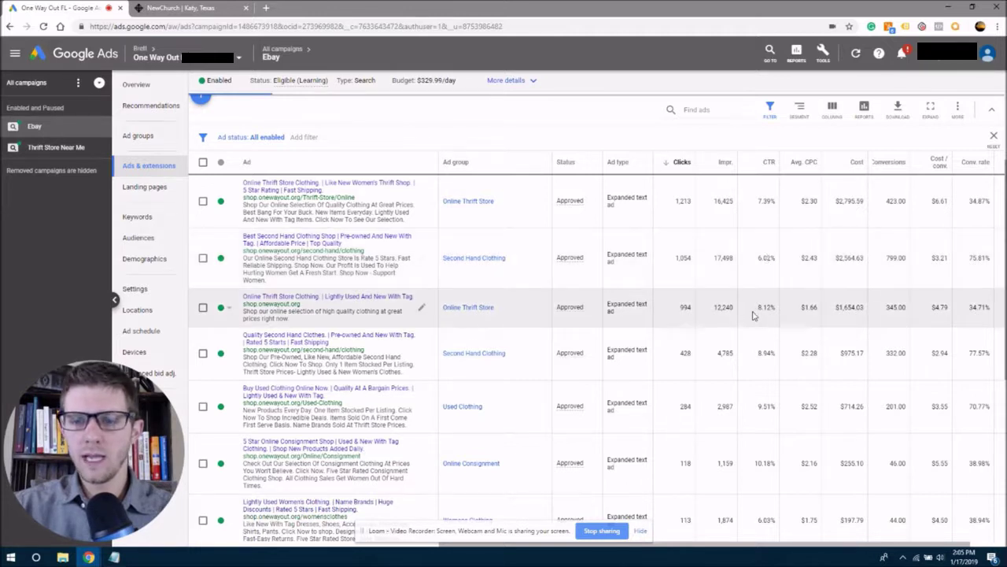
pyautogui.moveTo(758, 308); pyautogui.dragTo(778, 310)
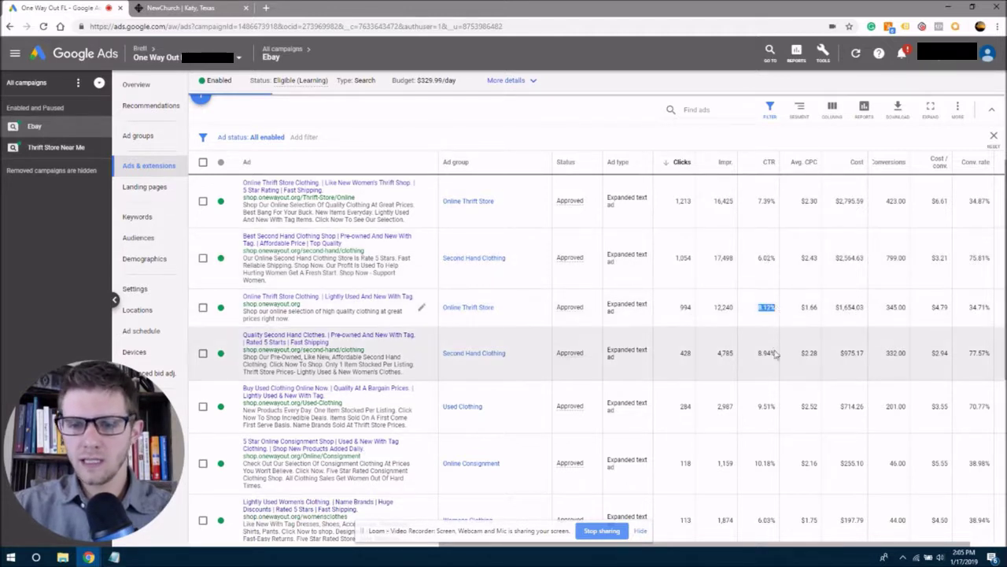
pyautogui.moveTo(772, 353); pyautogui.dragTo(761, 354)
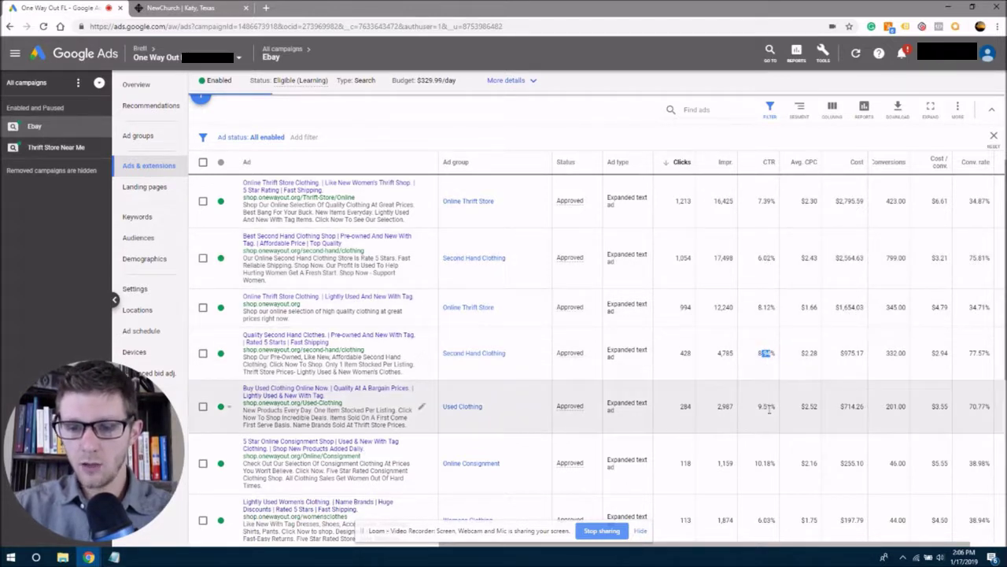
pyautogui.moveTo(771, 407); pyautogui.dragTo(757, 406)
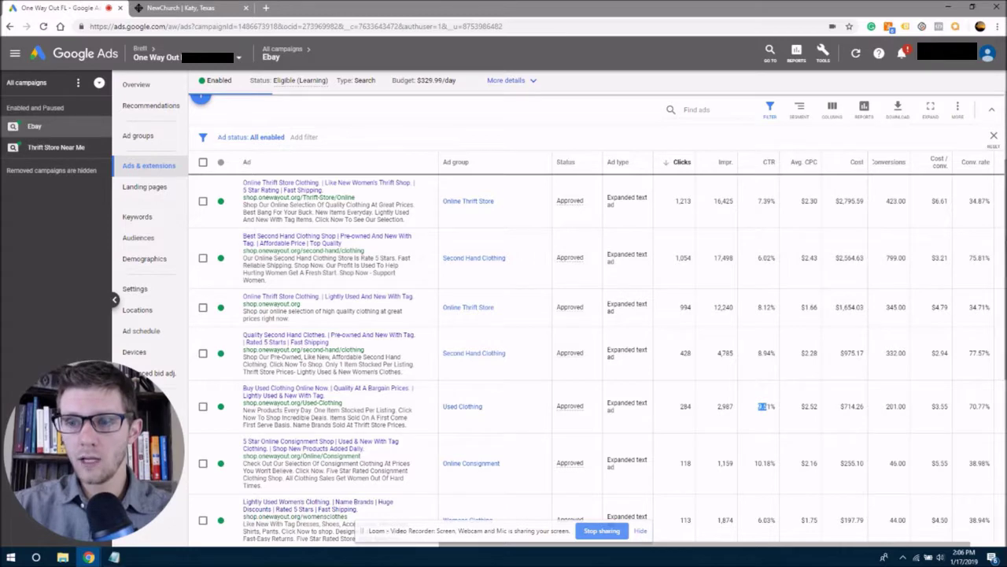
# - Check the ad group and CTR of the "Buy Used Clothing Online Now" ad that links to shop.onewayout.org
pyautogui.scroll(-2, 1003, 309)
pyautogui.scroll(-3, 1004, 309)
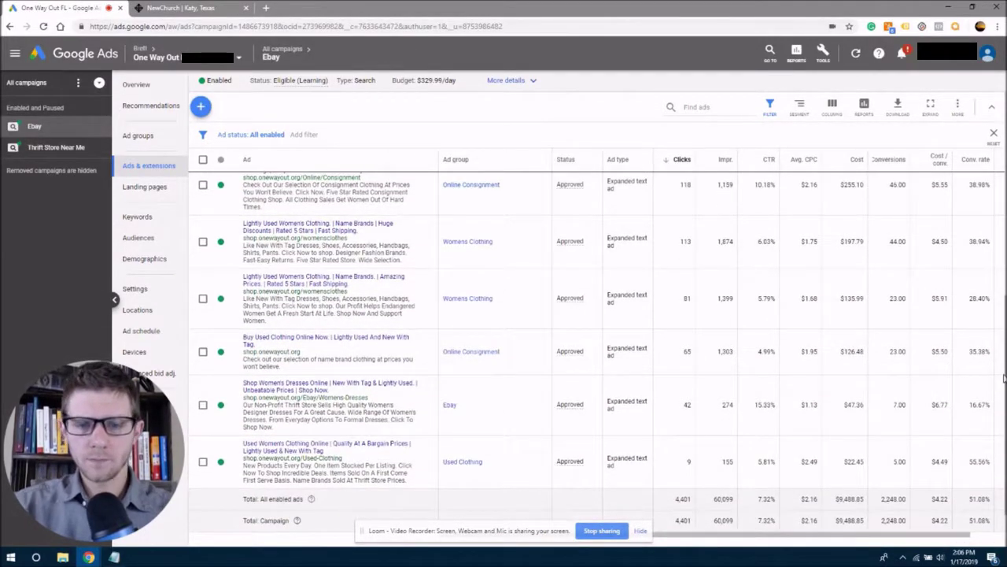
pyautogui.scroll(-1, 1003, 378)
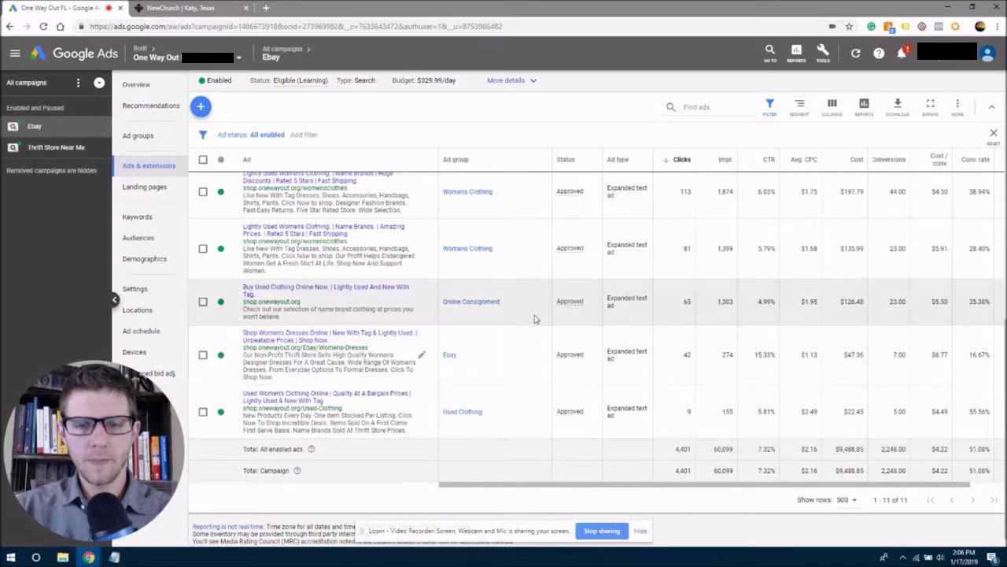
pyautogui.moveTo(501, 303); pyautogui.dragTo(447, 308)
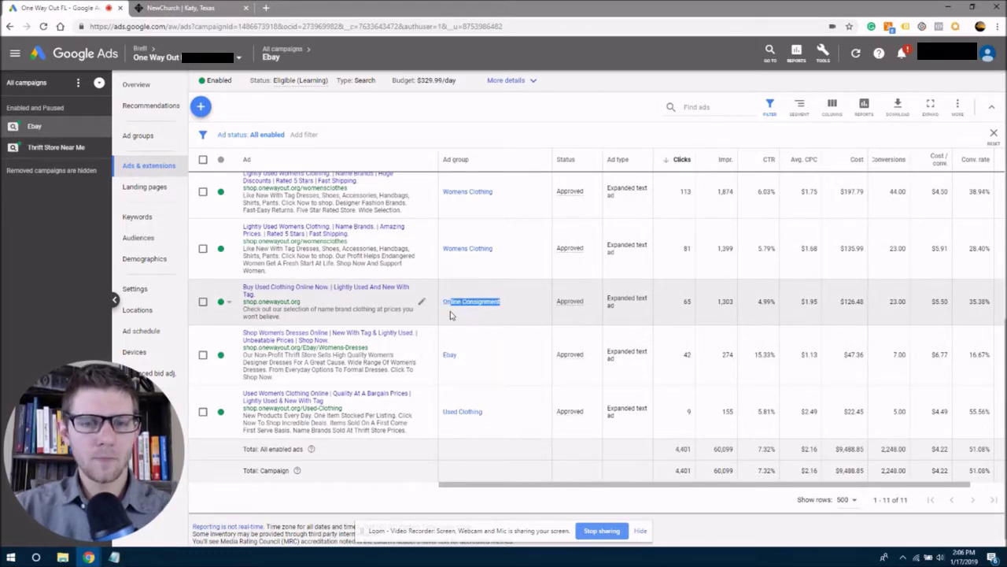
pyautogui.moveTo(444, 309)
pyautogui.mouseDown()
pyautogui.moveTo(438, 291)
pyautogui.moveTo(444, 301)
pyautogui.mouseUp()
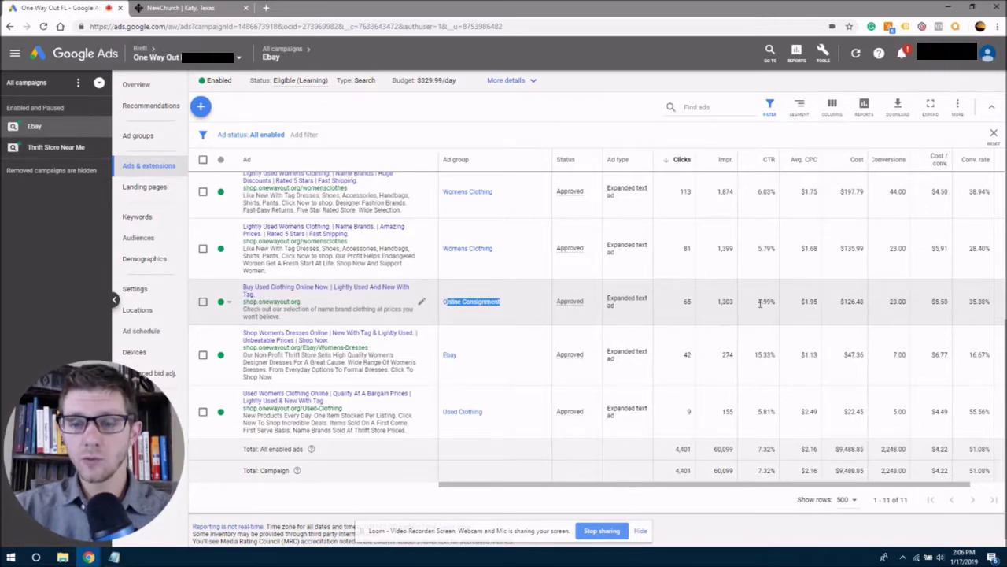
pyautogui.moveTo(757, 302); pyautogui.dragTo(776, 302)
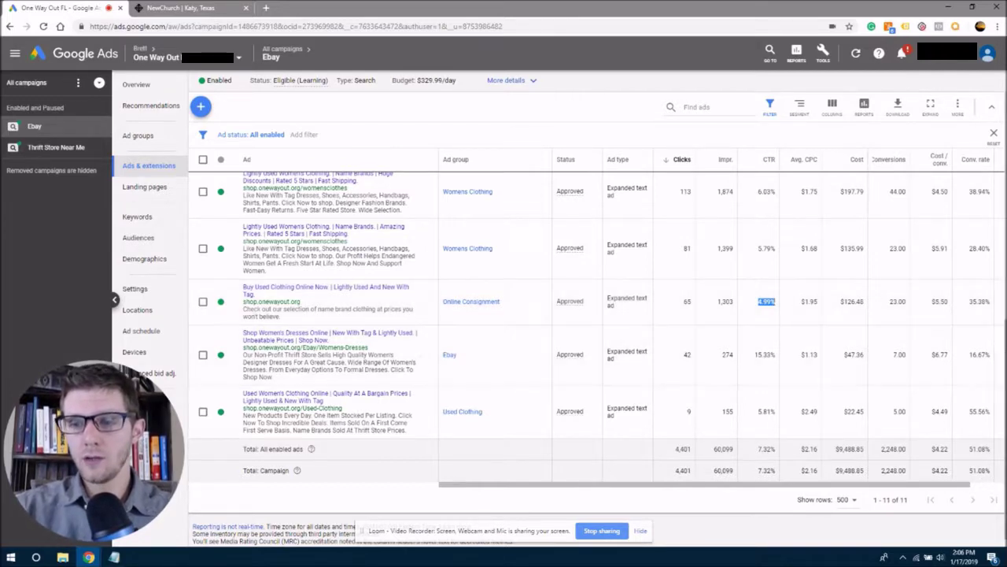
# - Review the neighbouring ads and recheck the CTR of the lower Online Consignment ad against them
pyautogui.scroll(2, 989, 305)
pyautogui.scroll(1, 989, 306)
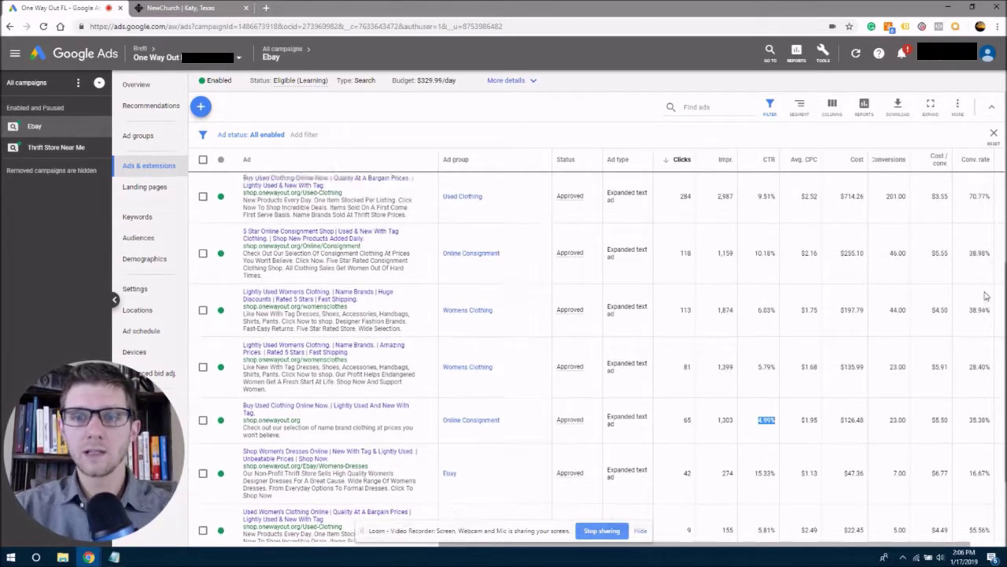
pyautogui.scroll(-2, 981, 322)
pyautogui.scroll(-1, 981, 334)
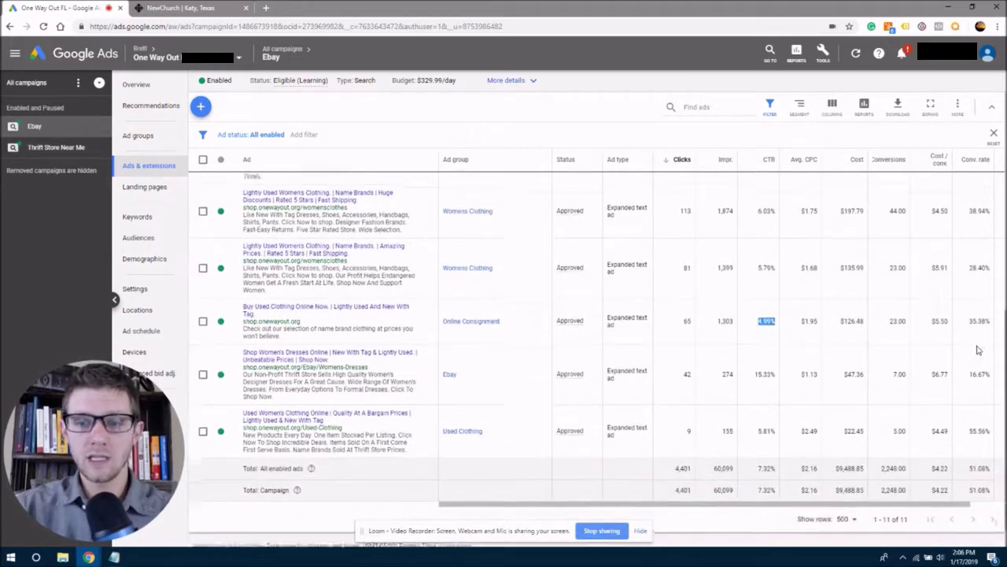
pyautogui.click(755, 313)
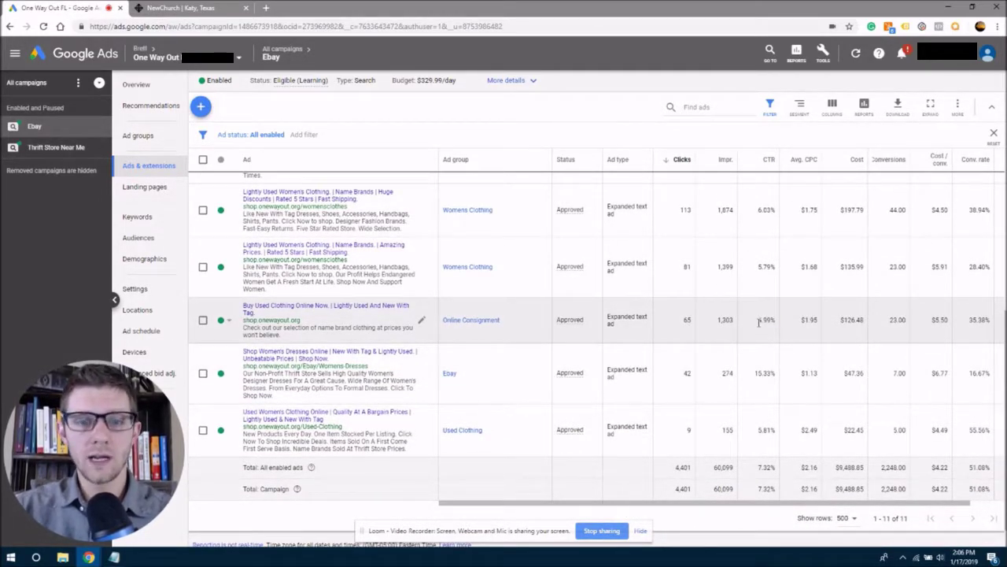
pyautogui.scroll(-1, 758, 323)
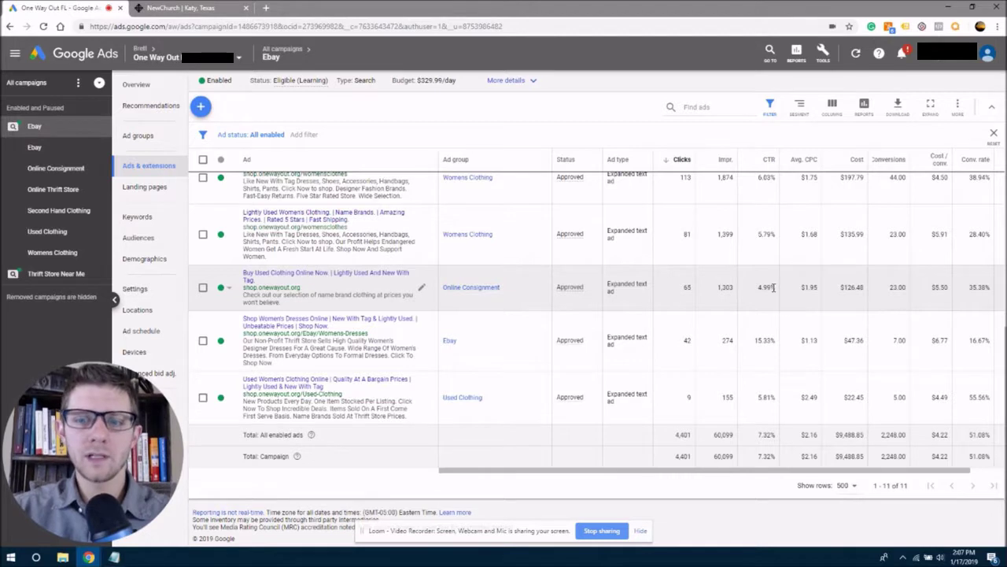
pyautogui.moveTo(775, 287); pyautogui.dragTo(758, 287)
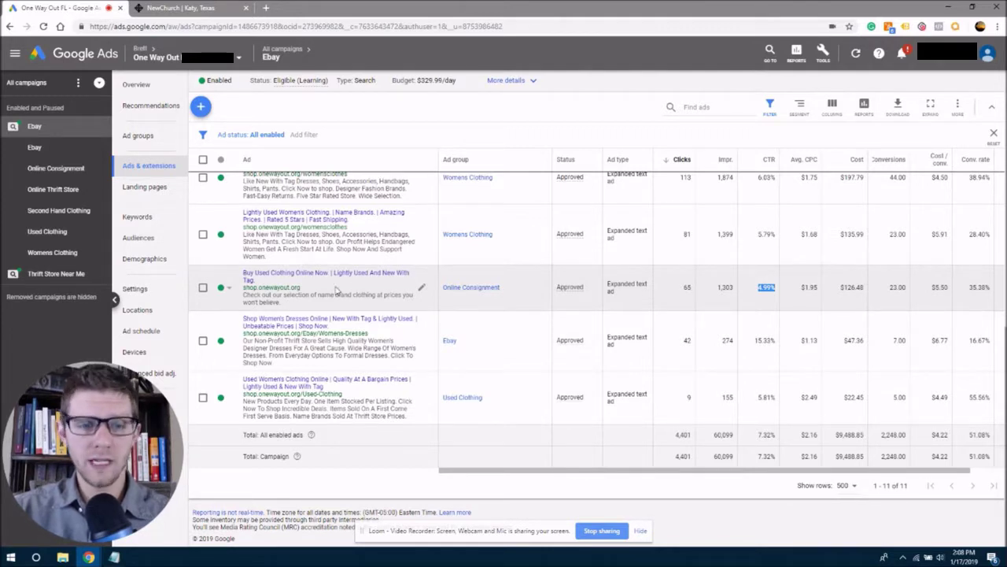
pyautogui.click(189, 326)
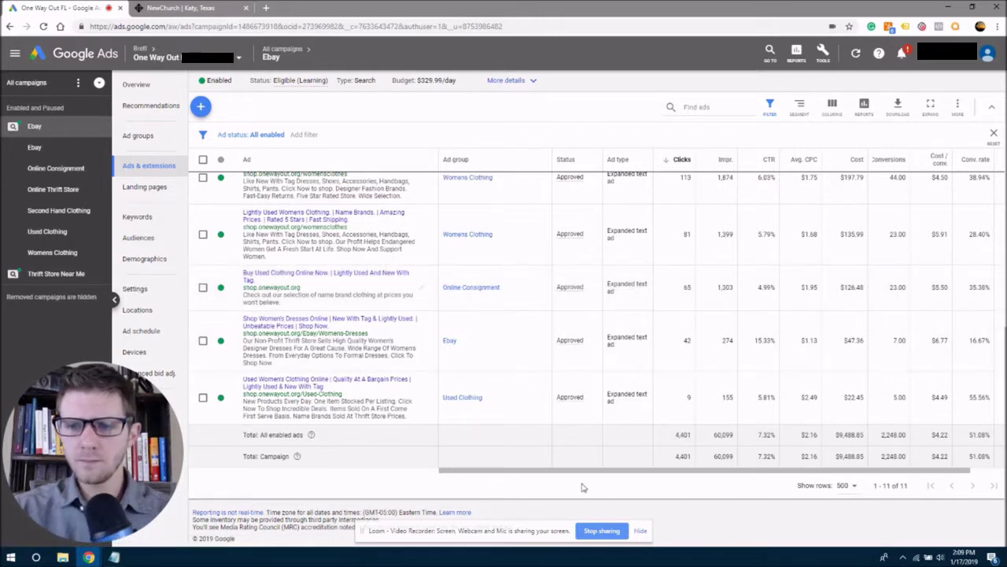
# - Show the Avg. pos. column and compare the lower Online Consignment ad's CTR and impressions with the "Shop Women's Dresses Online" ad's CTR
pyautogui.moveTo(566, 471); pyautogui.dragTo(634, 470)
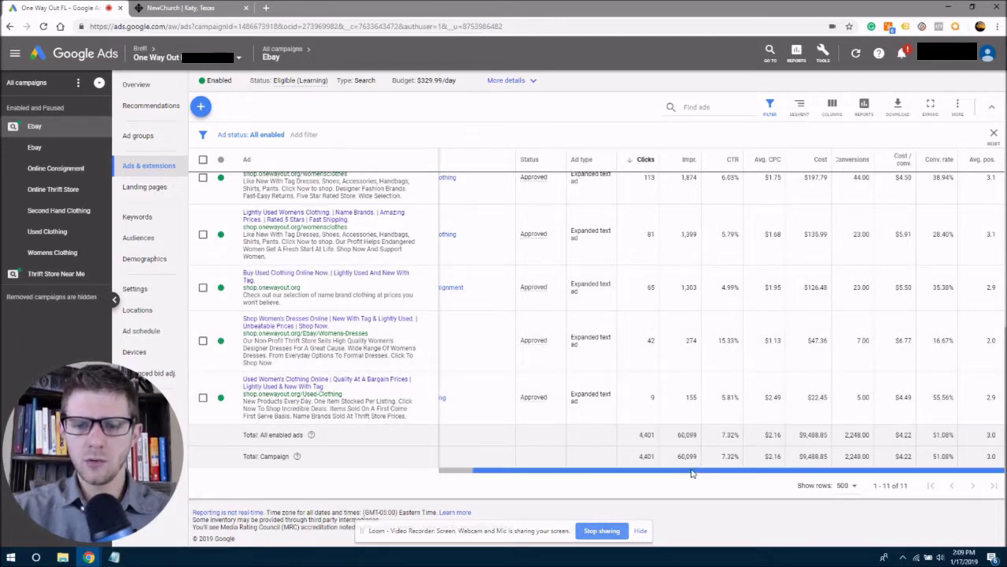
pyautogui.moveTo(692, 472); pyautogui.dragTo(740, 466)
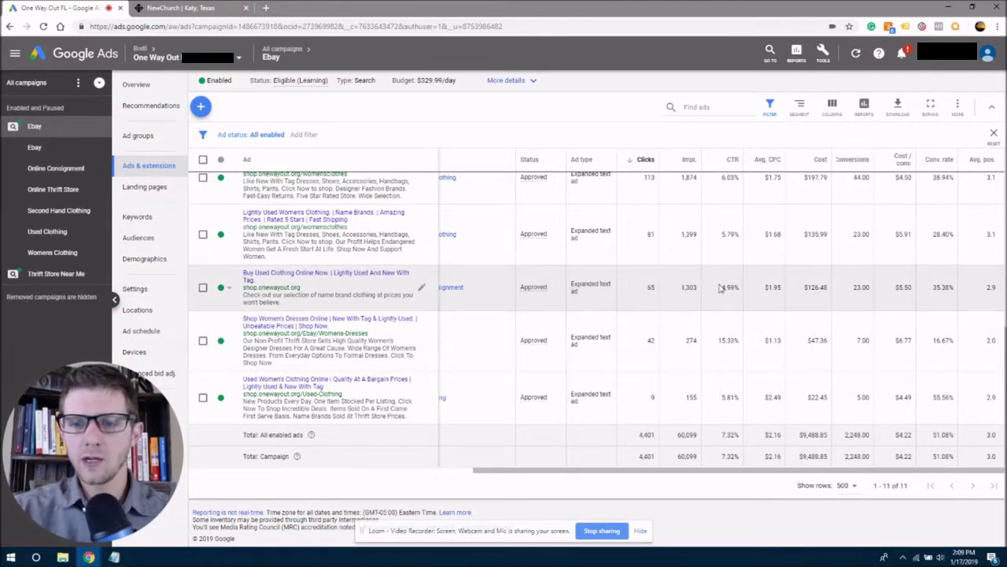
pyautogui.moveTo(721, 288); pyautogui.dragTo(740, 287)
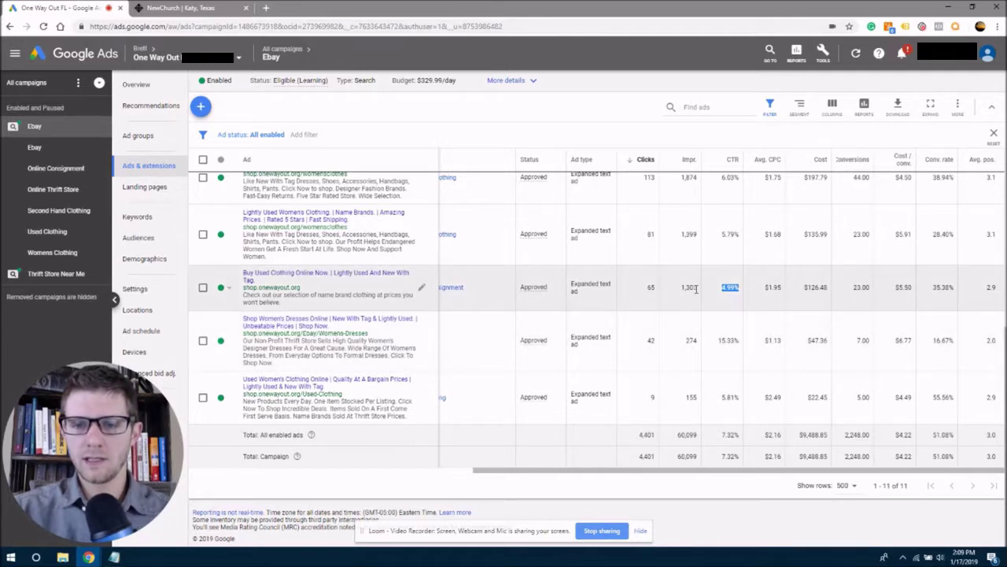
pyautogui.moveTo(696, 289); pyautogui.dragTo(682, 290)
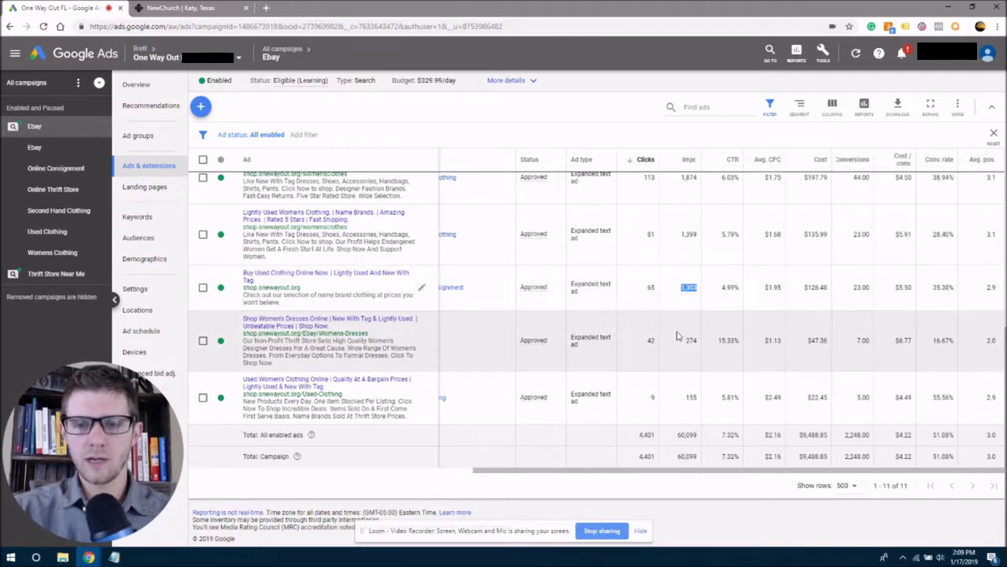
pyautogui.click(683, 288)
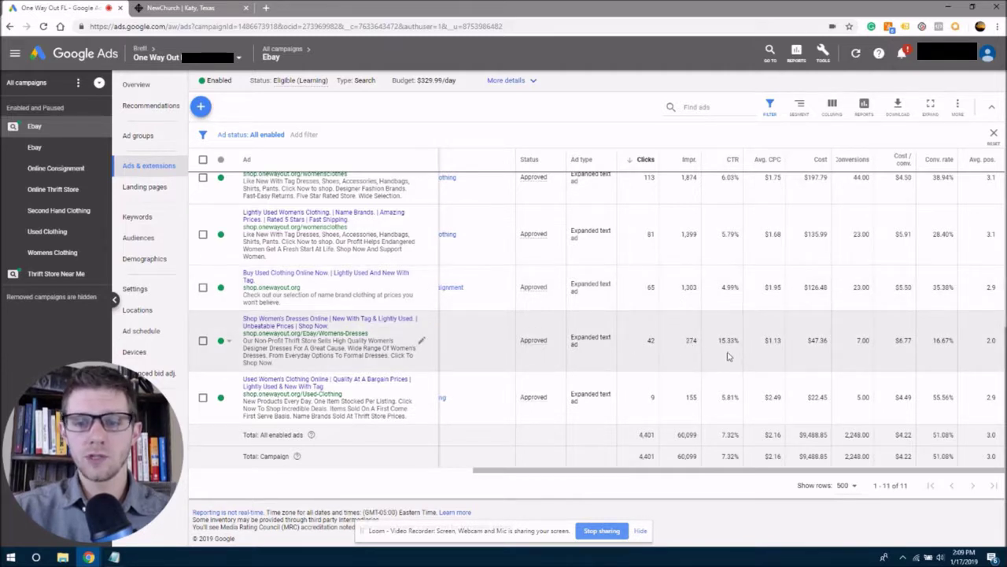
pyautogui.moveTo(720, 340); pyautogui.dragTo(738, 339)
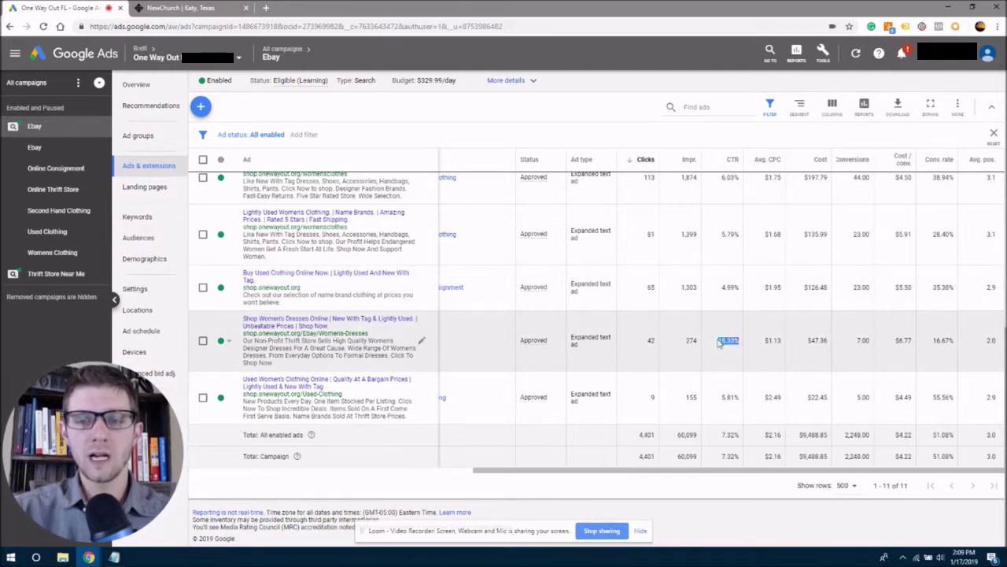
pyautogui.click(776, 290)
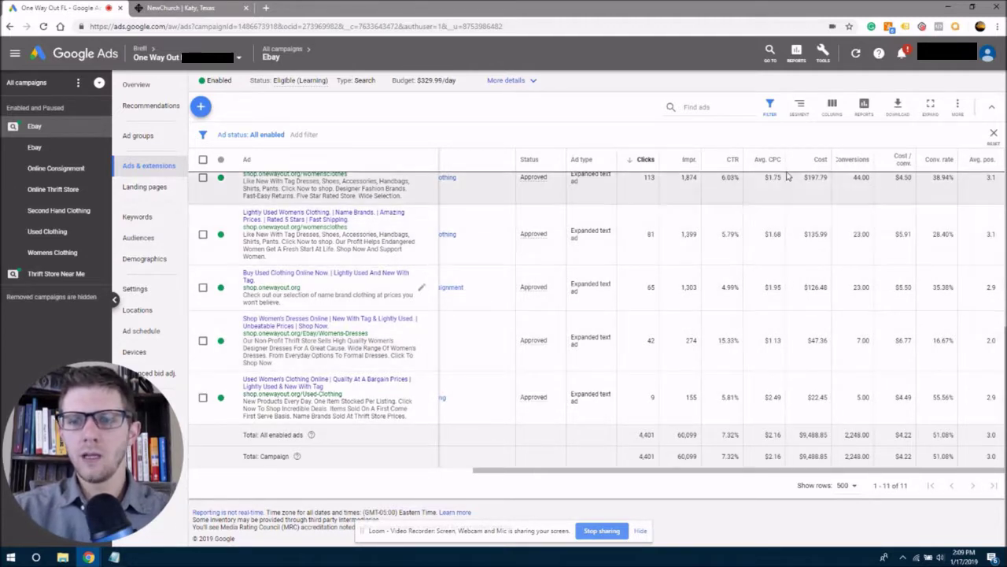
# - Check the cost and conversions of the lower Online Consignment ad
pyautogui.moveTo(801, 286); pyautogui.dragTo(828, 286)
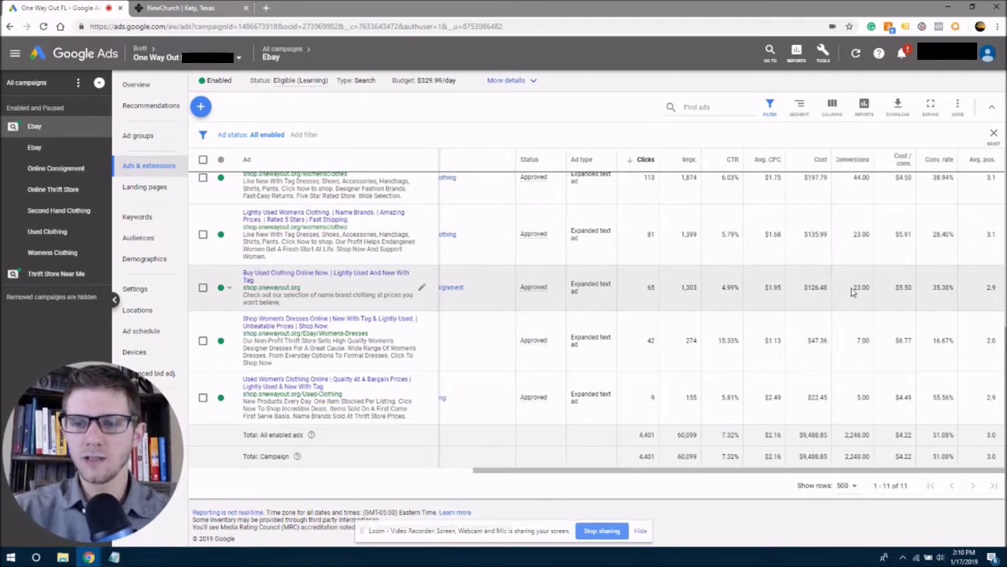
pyautogui.click(855, 288)
pyautogui.moveTo(853, 288); pyautogui.dragTo(867, 287)
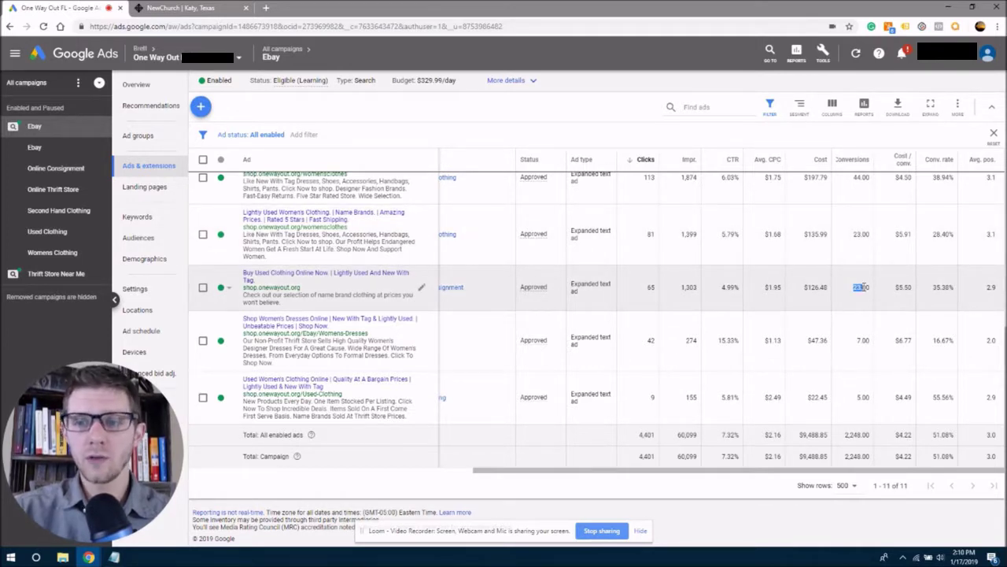
# - Check the lower Online Consignment ad's cost per conversion, and compare its conversion rate with that of the "Used Women's Clothing Online" ad
pyautogui.click(868, 296)
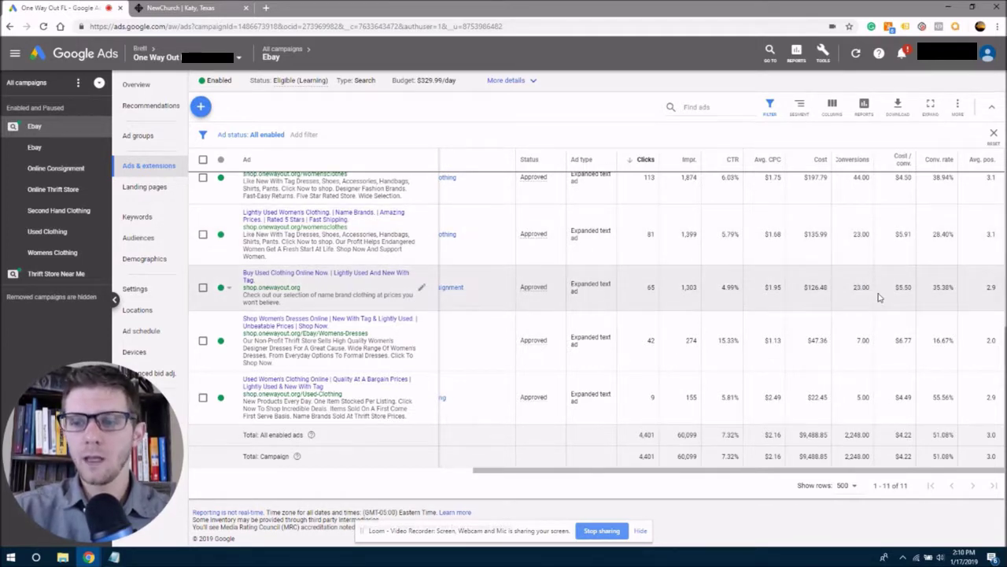
pyautogui.moveTo(888, 288); pyautogui.dragTo(948, 286)
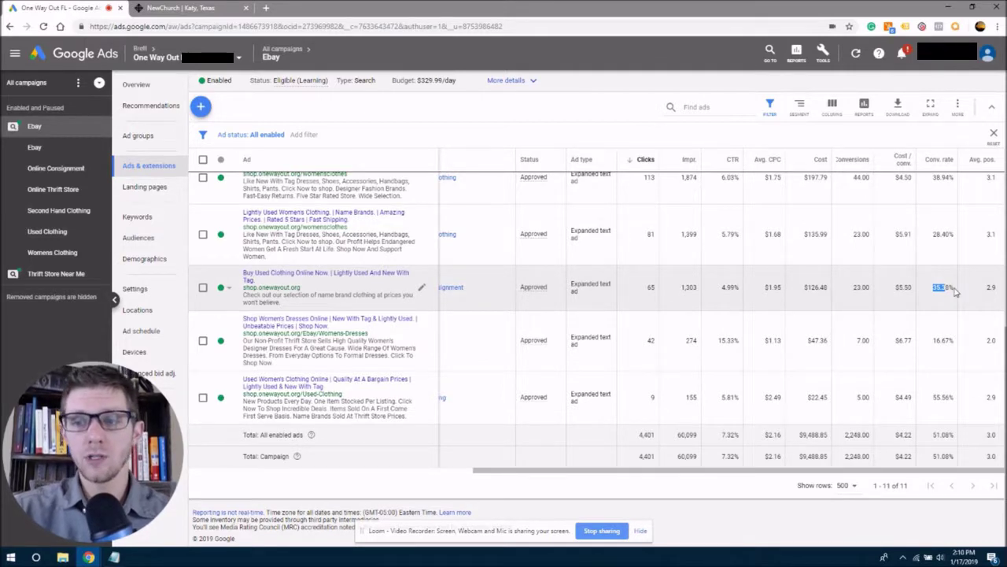
pyautogui.click(953, 286)
pyautogui.doubleClick(949, 287)
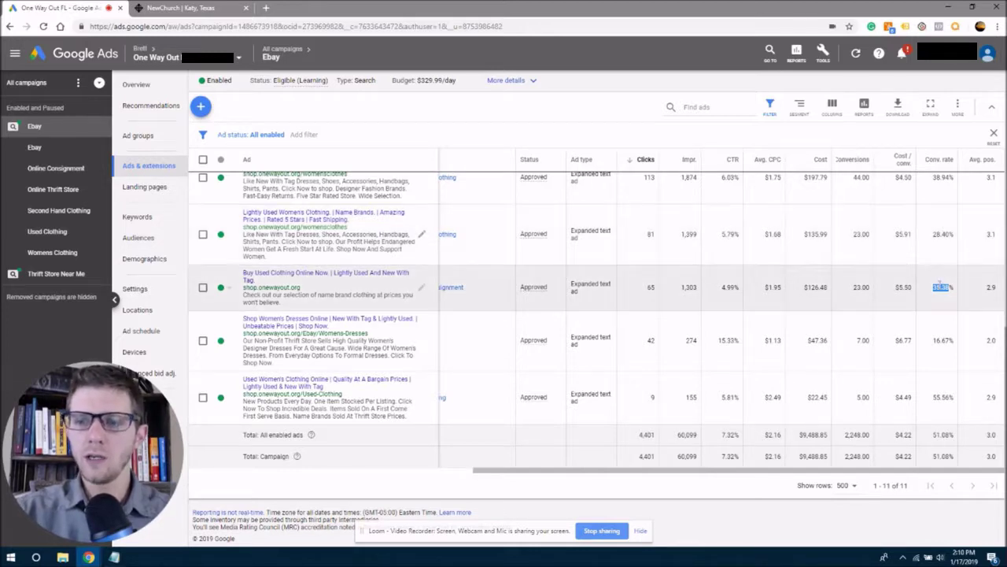
pyautogui.click(939, 285)
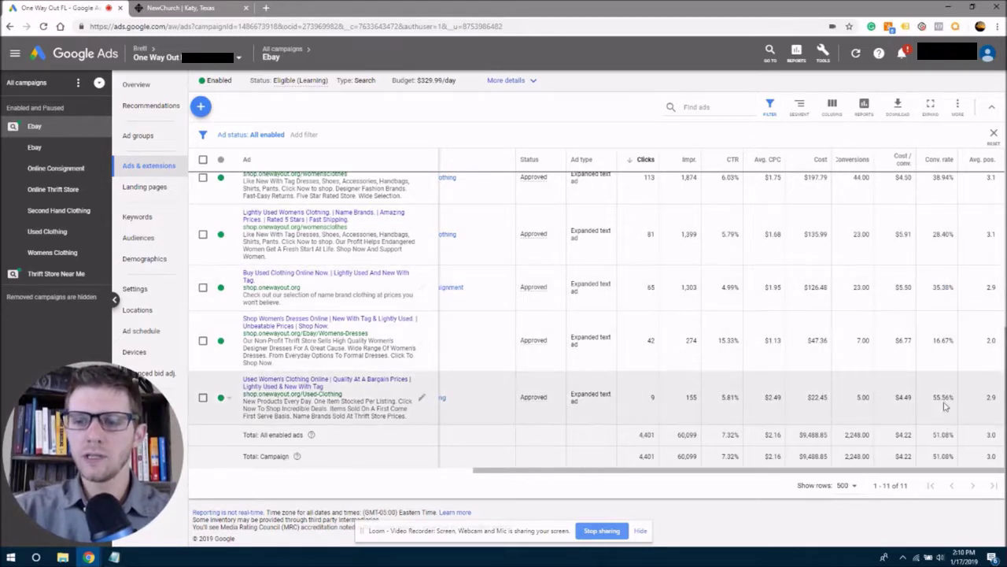
pyautogui.doubleClick(952, 287)
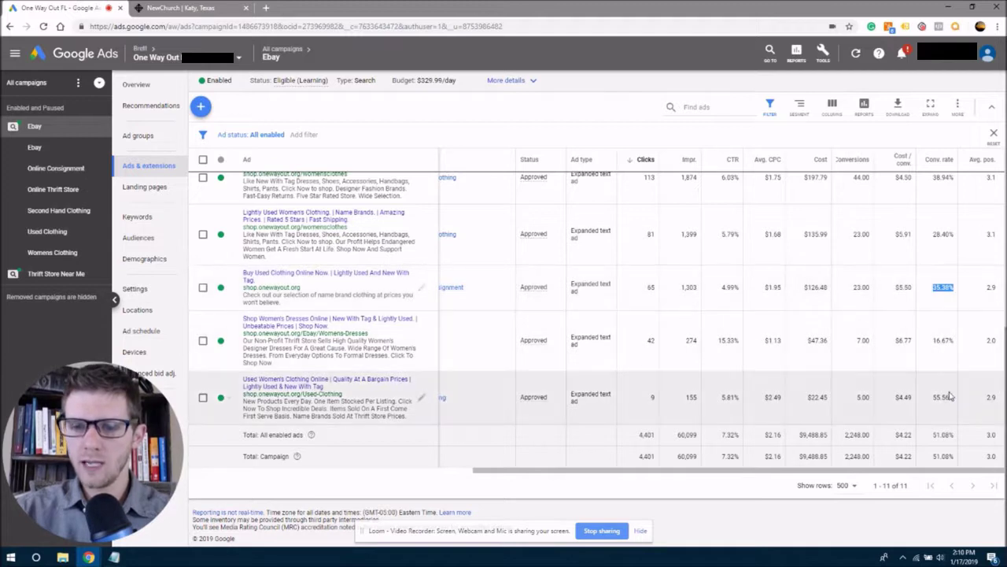
pyautogui.moveTo(953, 397); pyautogui.dragTo(936, 397)
pyautogui.click(941, 397)
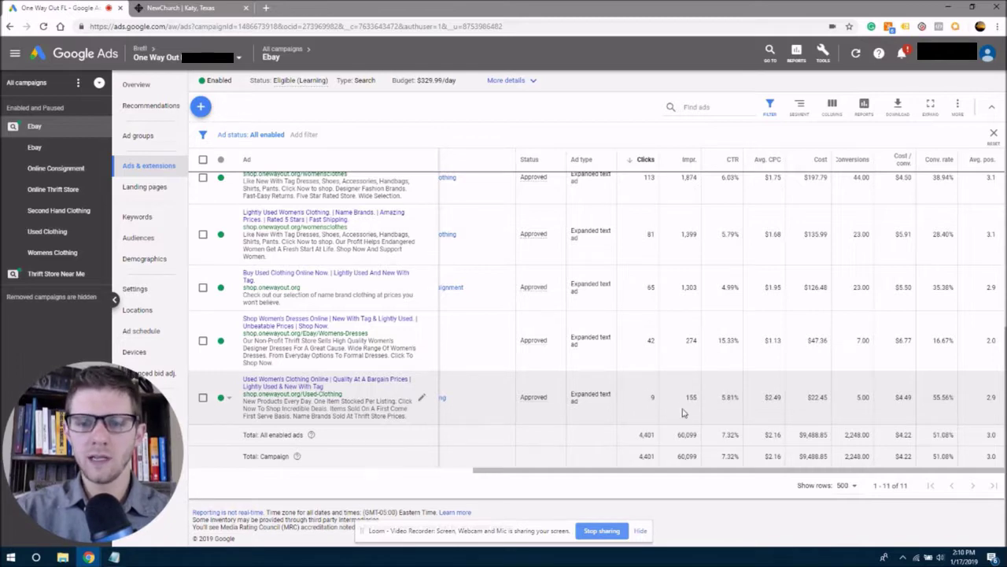
# - Compare the conversion rates of the "Best Second Hand Clothing Shop" ad and the "Like New Women's Thrift Shop" ad
pyautogui.scroll(5, 598, 354)
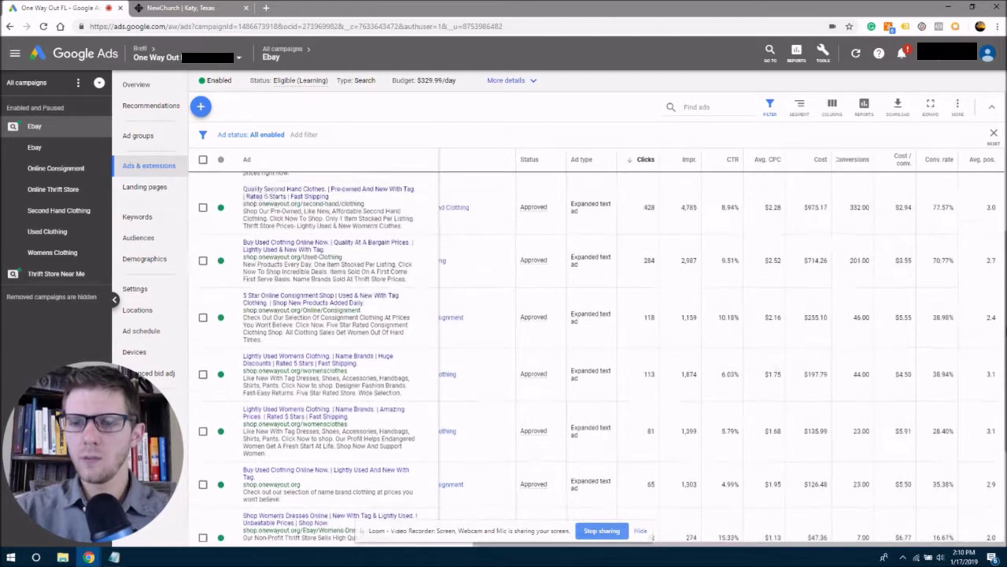
pyautogui.scroll(1, 945, 244)
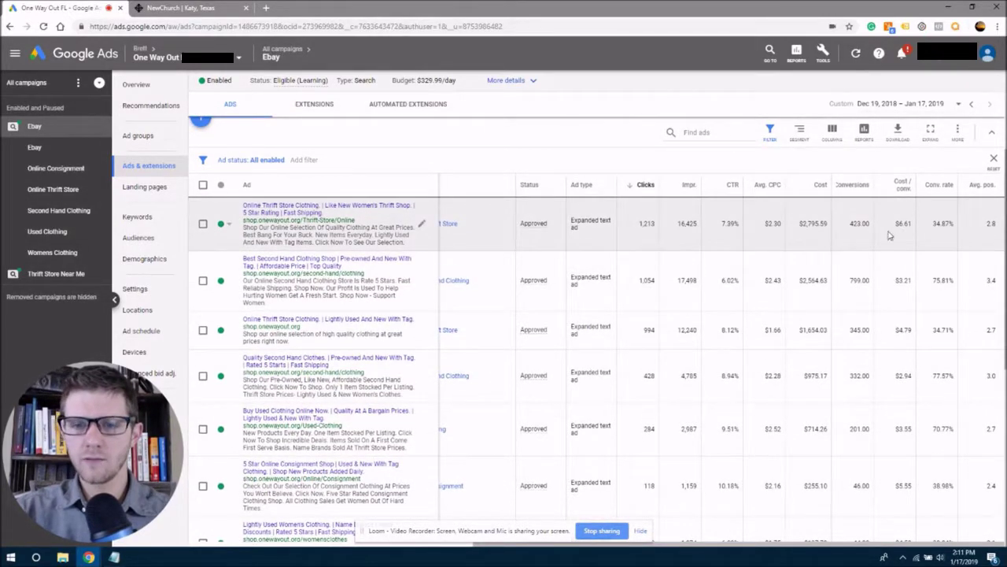
pyautogui.doubleClick(946, 279)
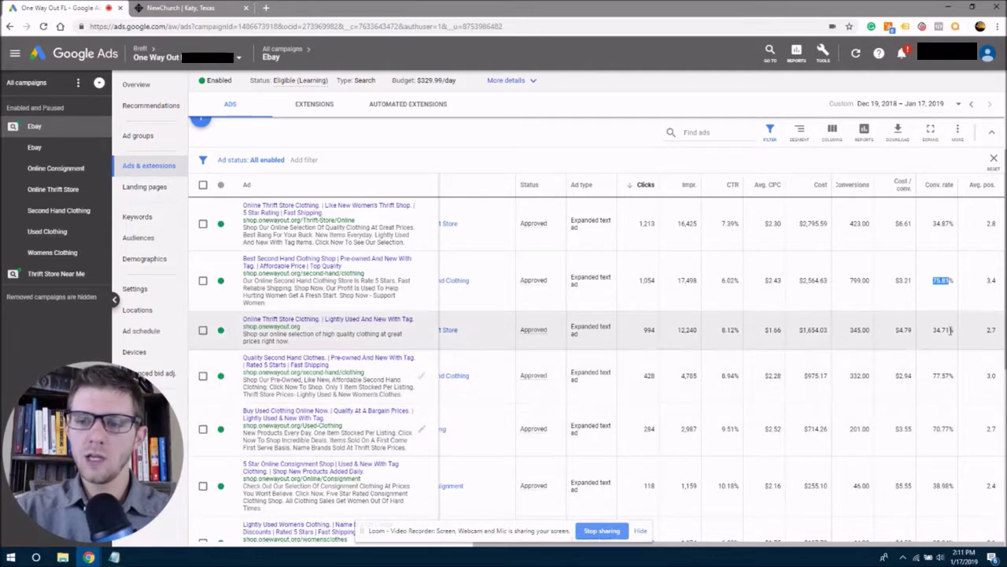
pyautogui.click(945, 280)
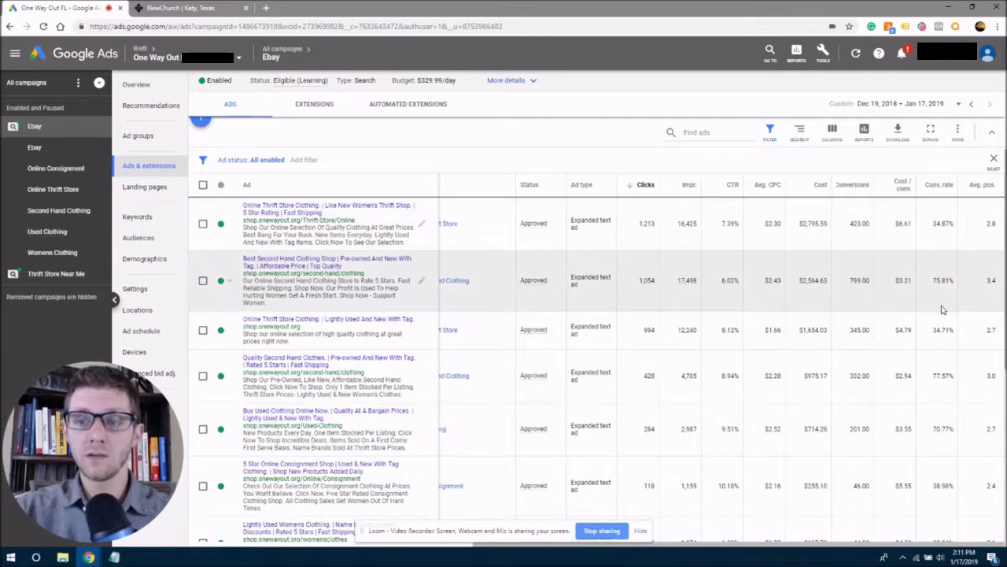
pyautogui.moveTo(947, 223); pyautogui.dragTo(933, 225)
pyautogui.click(946, 226)
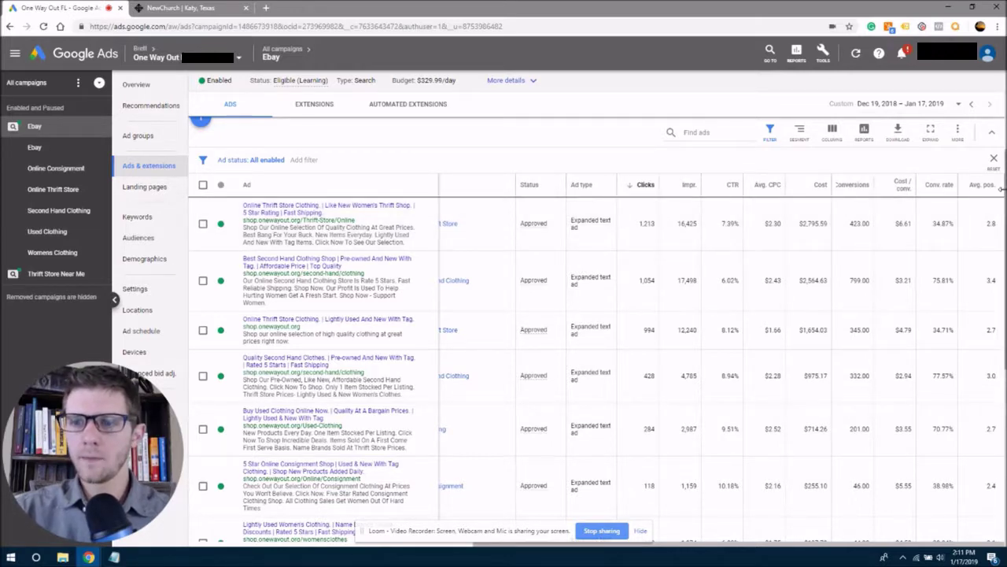
# - Check the average position of the lower Online Consignment ad against the other ads in the campaign
pyautogui.scroll(-5, 997, 355)
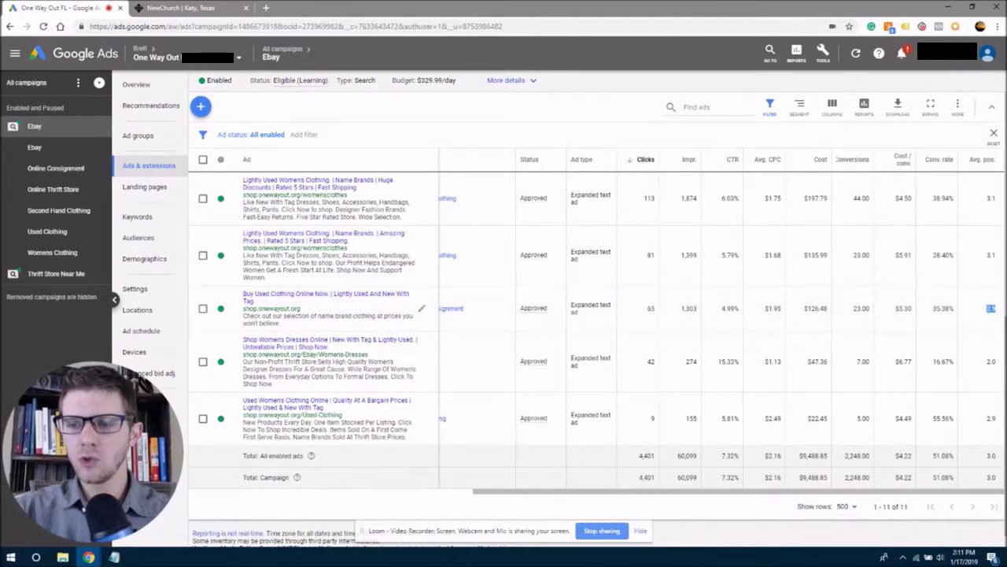
pyautogui.moveTo(1004, 380); pyautogui.dragTo(997, 183)
pyautogui.scroll(-10, 997, 183)
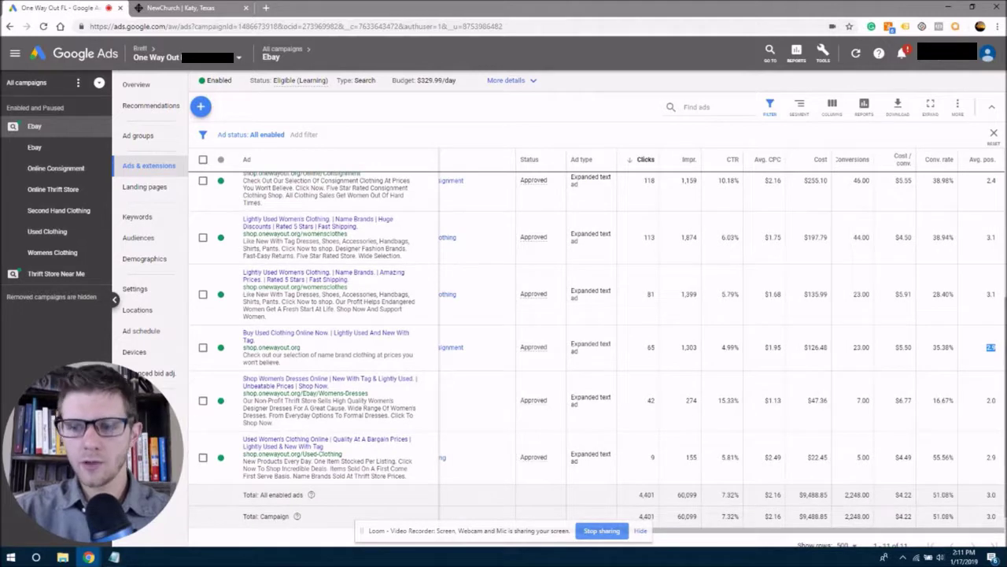
pyautogui.click(985, 348)
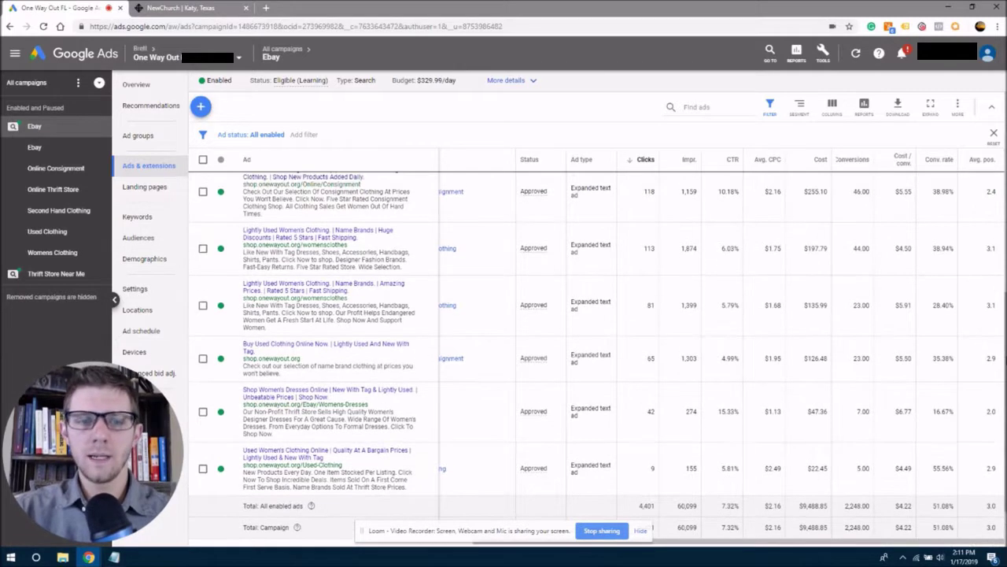
pyautogui.moveTo(988, 356); pyautogui.dragTo(998, 362)
pyautogui.click(993, 359)
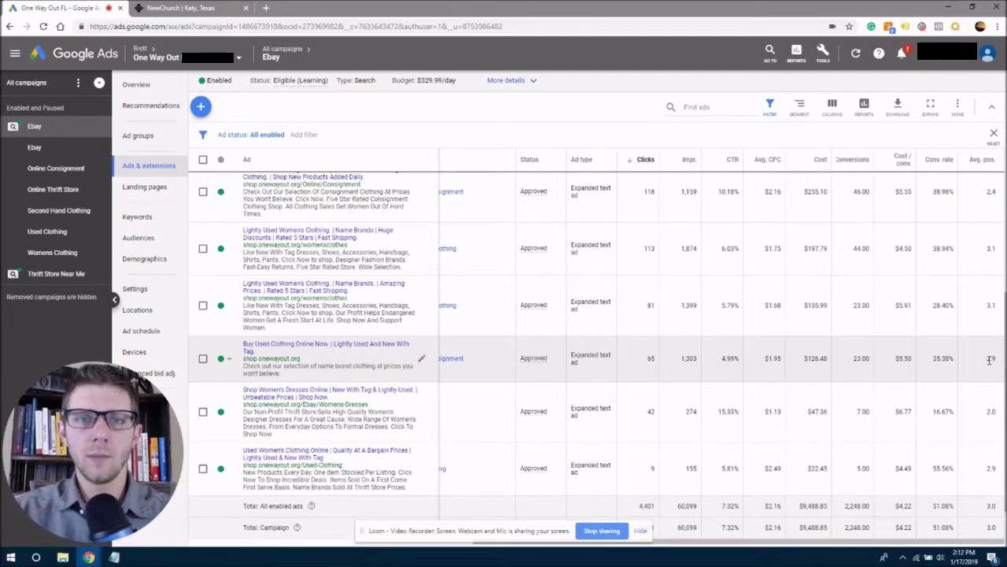
# - Recheck the CTR of the "Buy Used Clothing Online Now" ad in the Online Consignment ad group
pyautogui.scroll(-1, 990, 360)
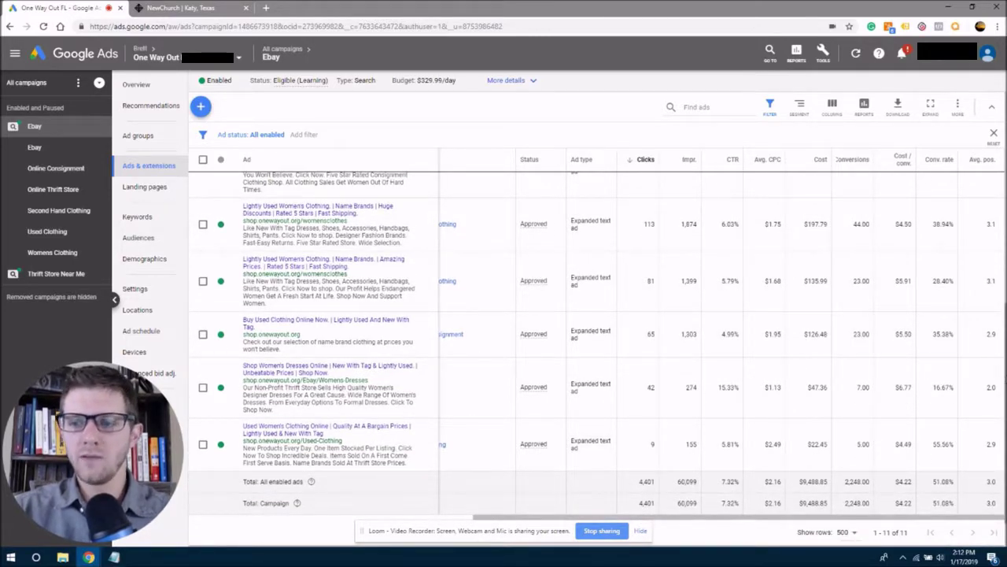
pyautogui.scroll(-1, 990, 359)
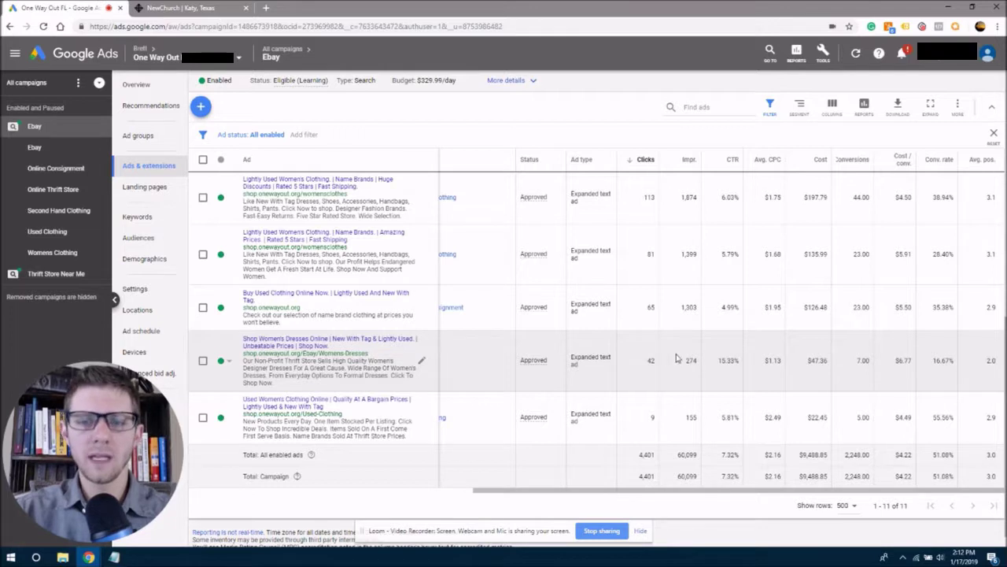
pyautogui.moveTo(720, 307); pyautogui.dragTo(735, 307)
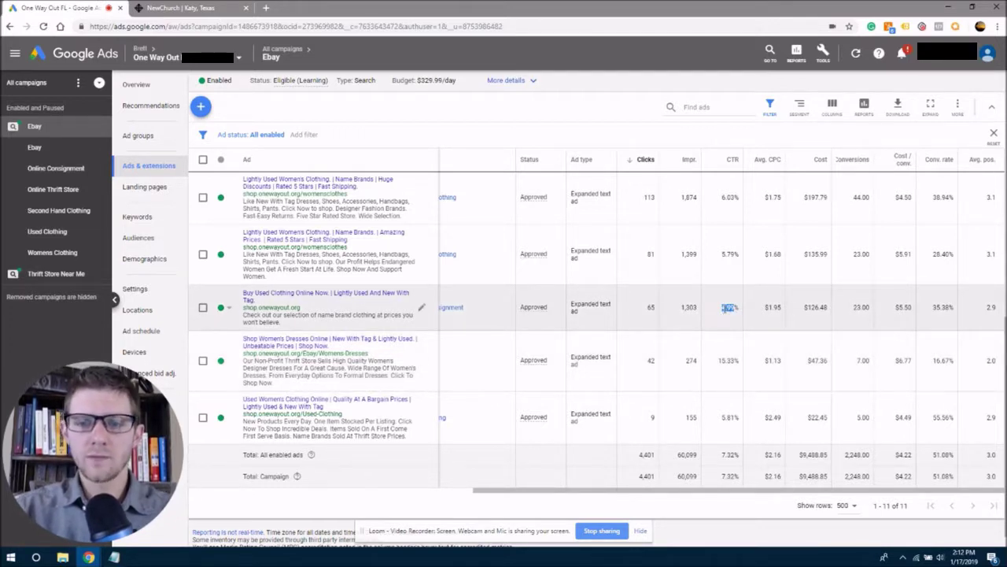
pyautogui.click(723, 311)
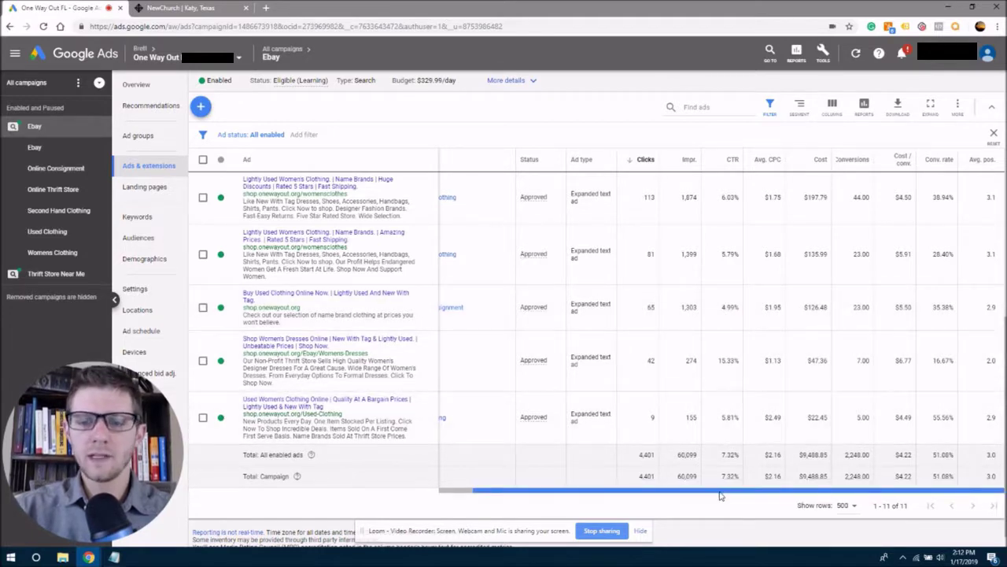
# - Pause the "Buy Used Clothing Online Now" ad in the Online Consignment ad group
pyautogui.moveTo(718, 491); pyautogui.dragTo(642, 486)
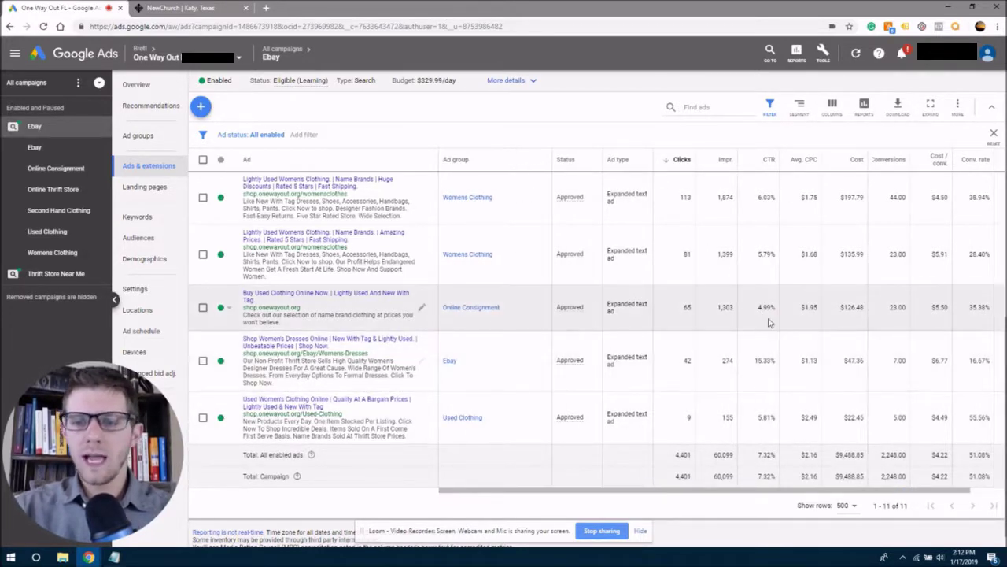
pyautogui.click(229, 311)
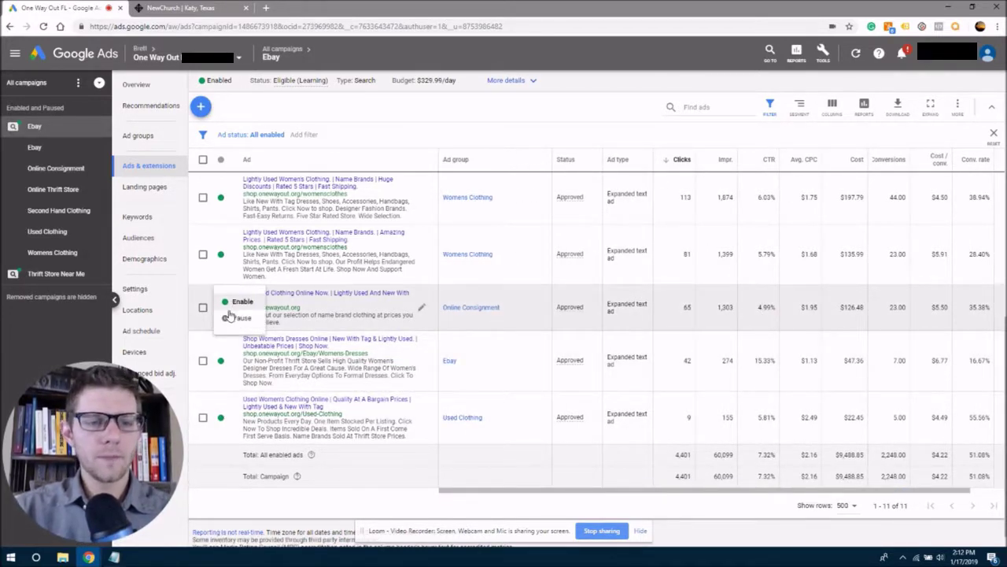
pyautogui.click(226, 319)
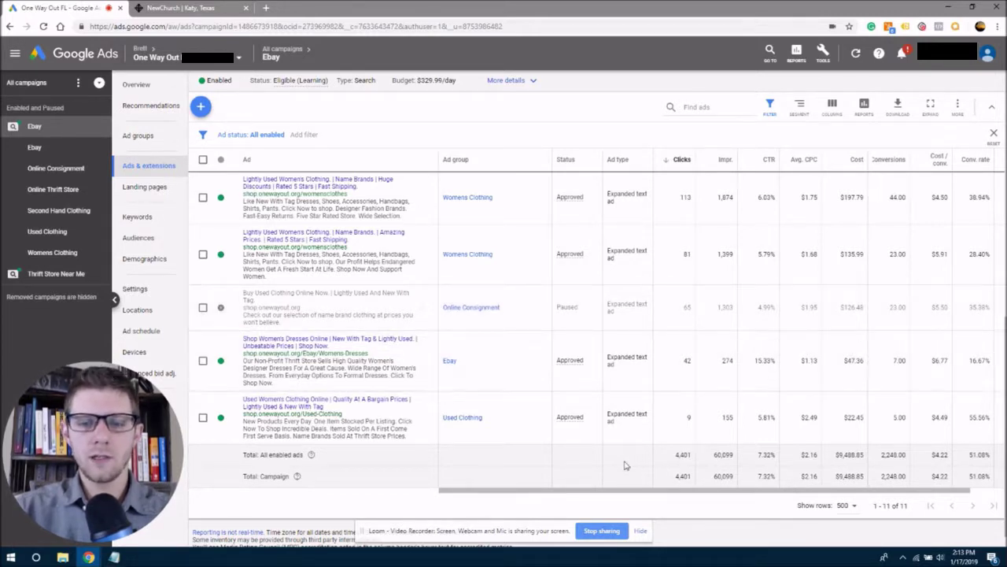
pyautogui.moveTo(622, 494); pyautogui.dragTo(693, 480)
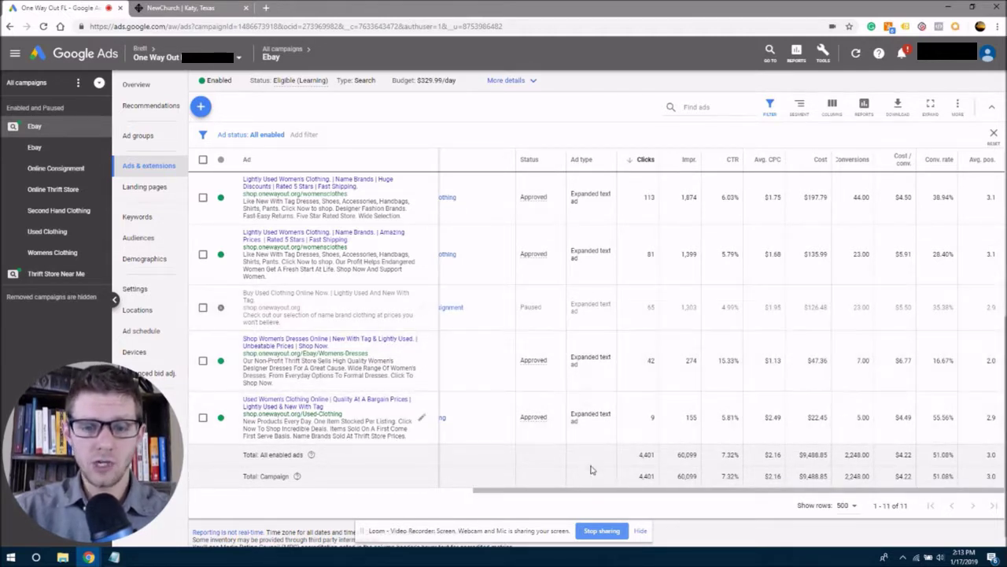
pyautogui.moveTo(591, 489); pyautogui.dragTo(556, 488)
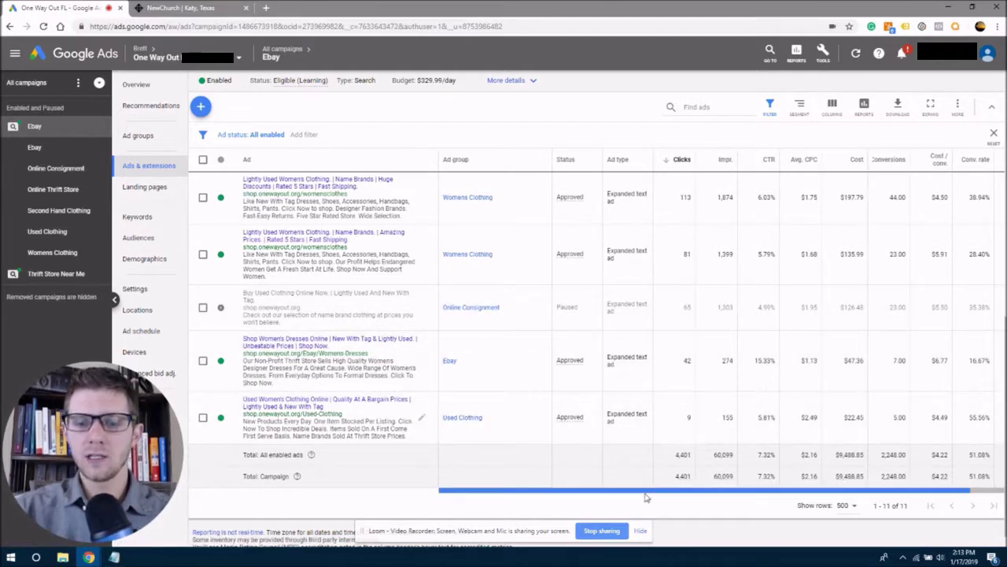
pyautogui.moveTo(645, 494); pyautogui.dragTo(669, 491)
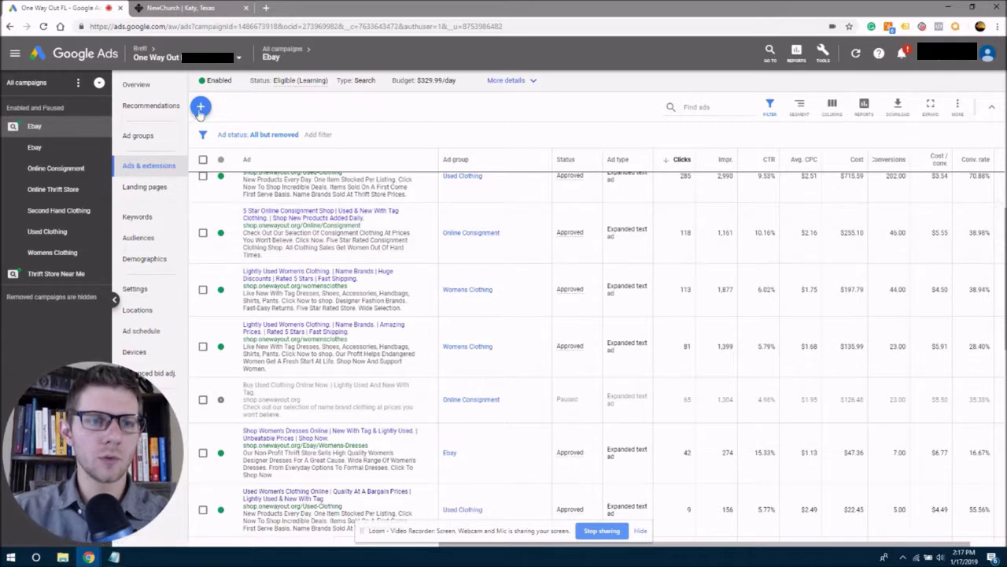
# - Start a new text ad in the Ebay campaign and open its final URL for entry
pyautogui.click(202, 107)
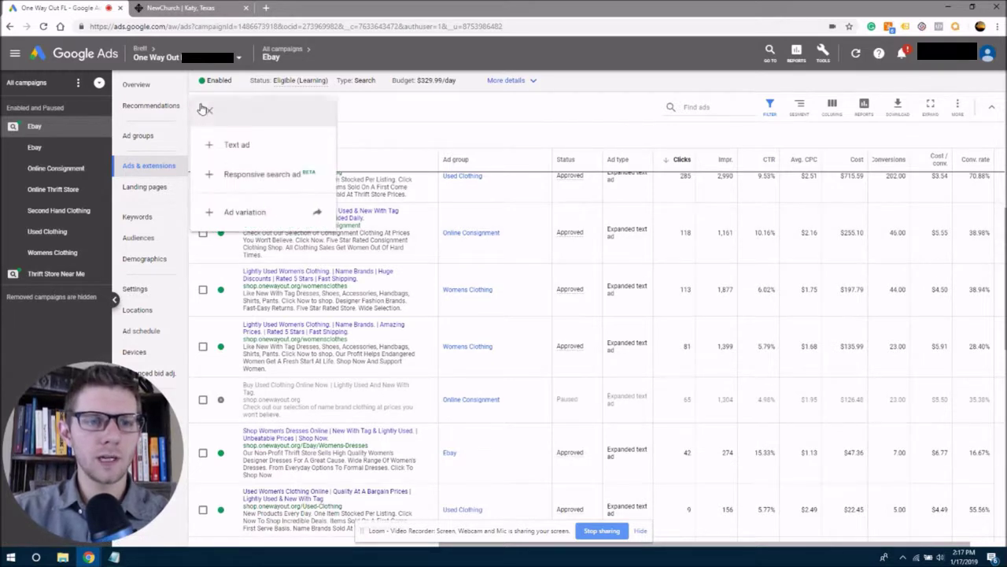
pyautogui.click(313, 145)
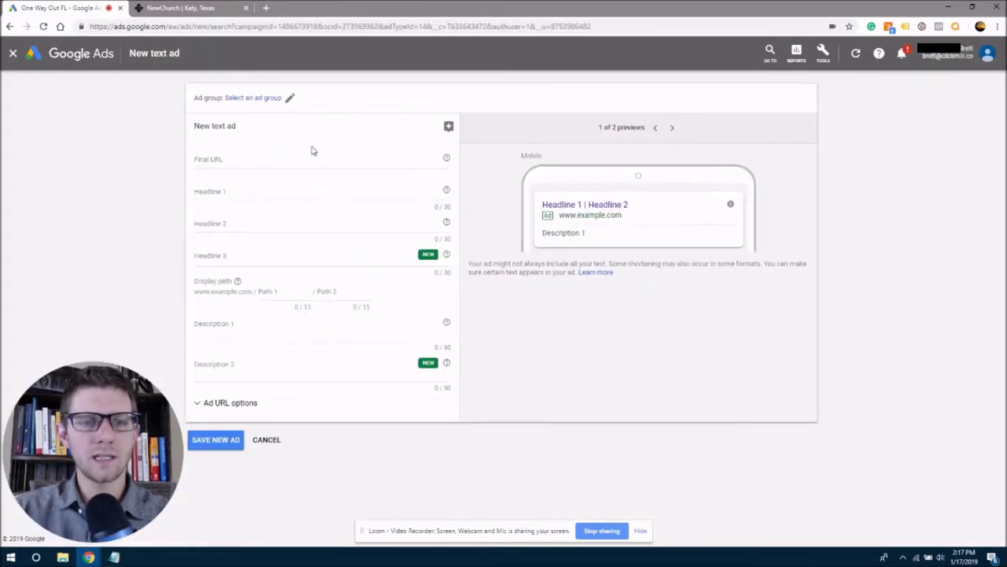
pyautogui.click(257, 161)
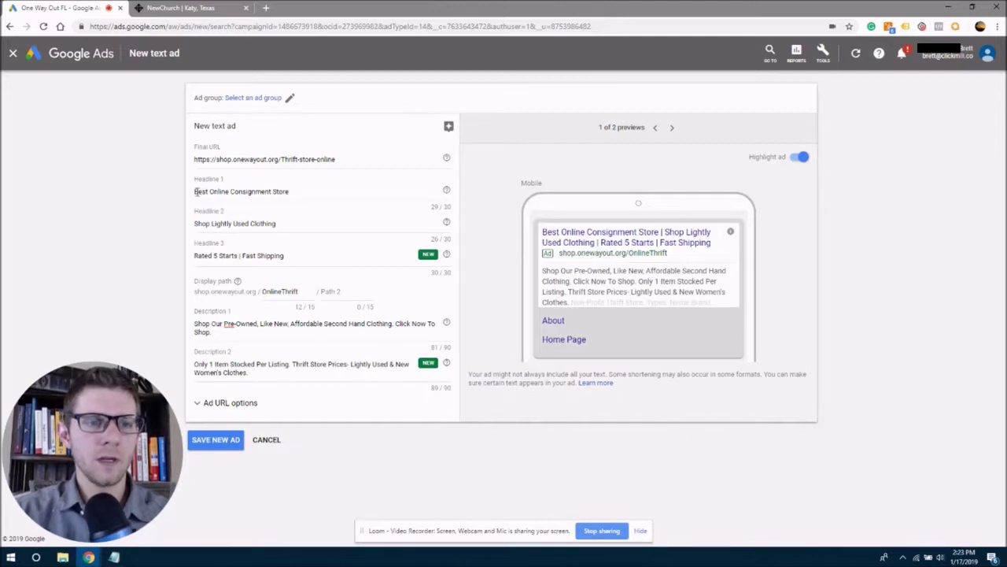
# - Review the new ad's Headline 1 "Best Online Consignment Store" word by word, along with Headline 2 "Shop Lightly Used Clothing"
pyautogui.moveTo(195, 192); pyautogui.dragTo(224, 192)
pyautogui.click(266, 192)
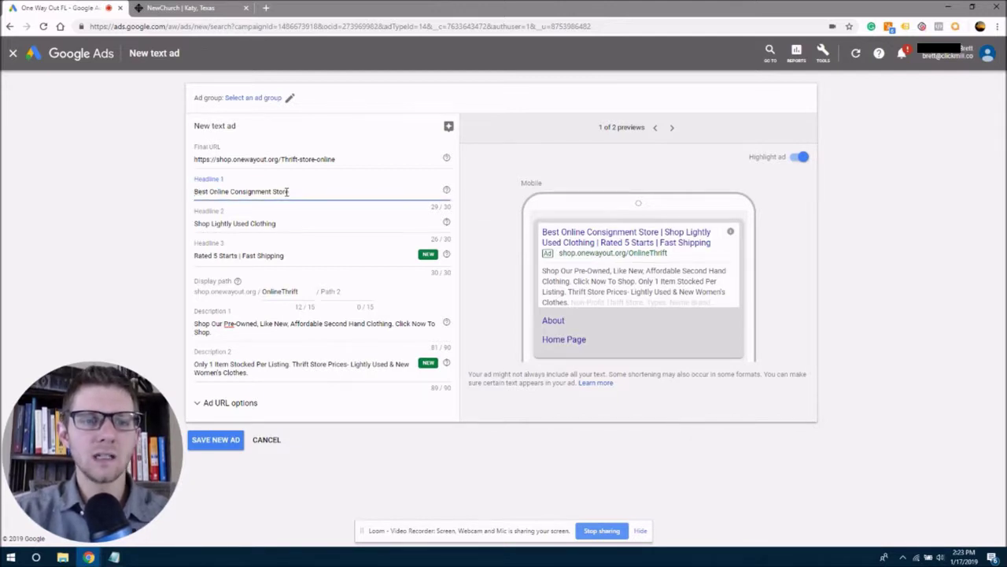
pyautogui.moveTo(195, 227); pyautogui.dragTo(272, 225)
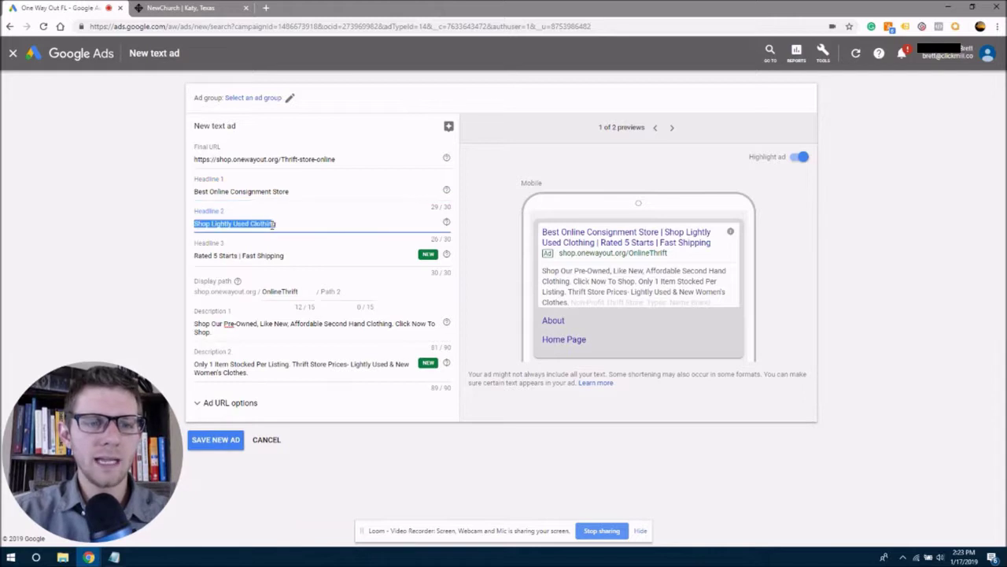
pyautogui.click(298, 222)
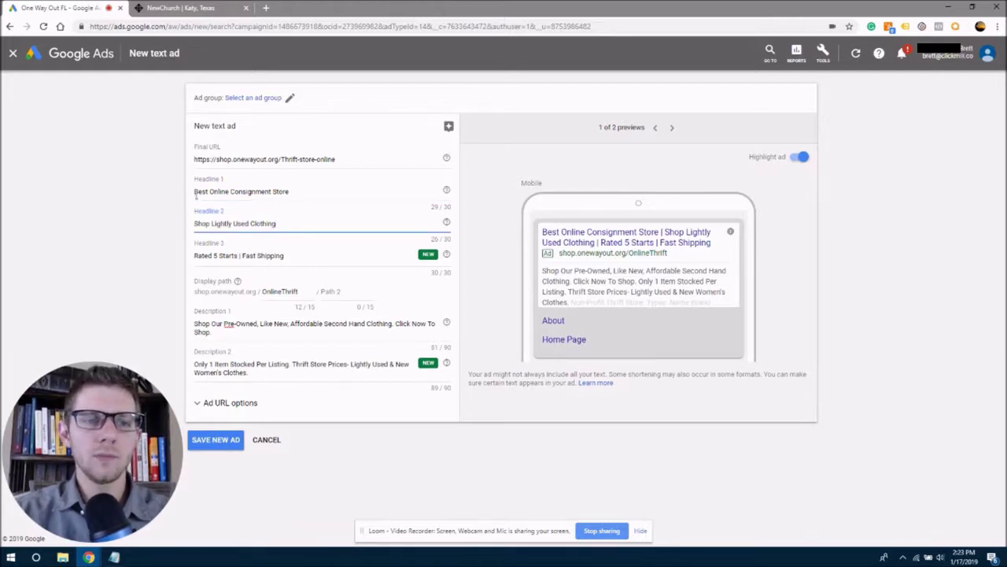
pyautogui.moveTo(210, 191); pyautogui.dragTo(188, 193)
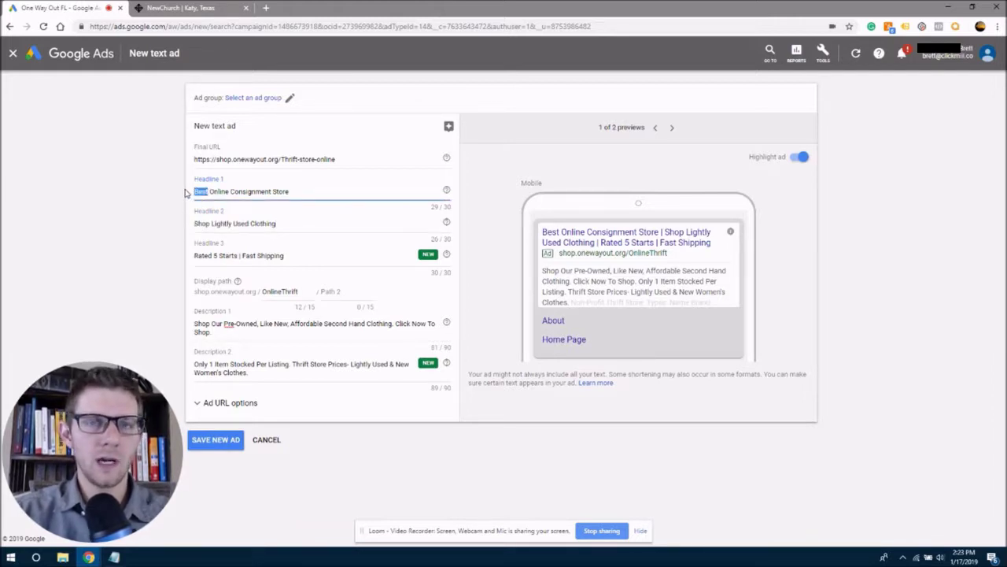
pyautogui.click(216, 192)
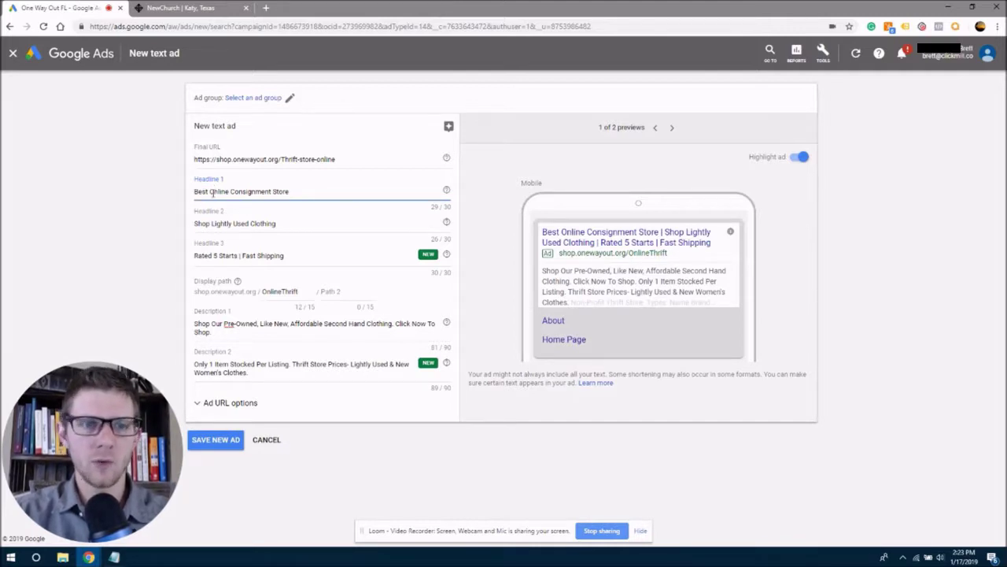
pyautogui.moveTo(208, 191); pyautogui.dragTo(234, 192)
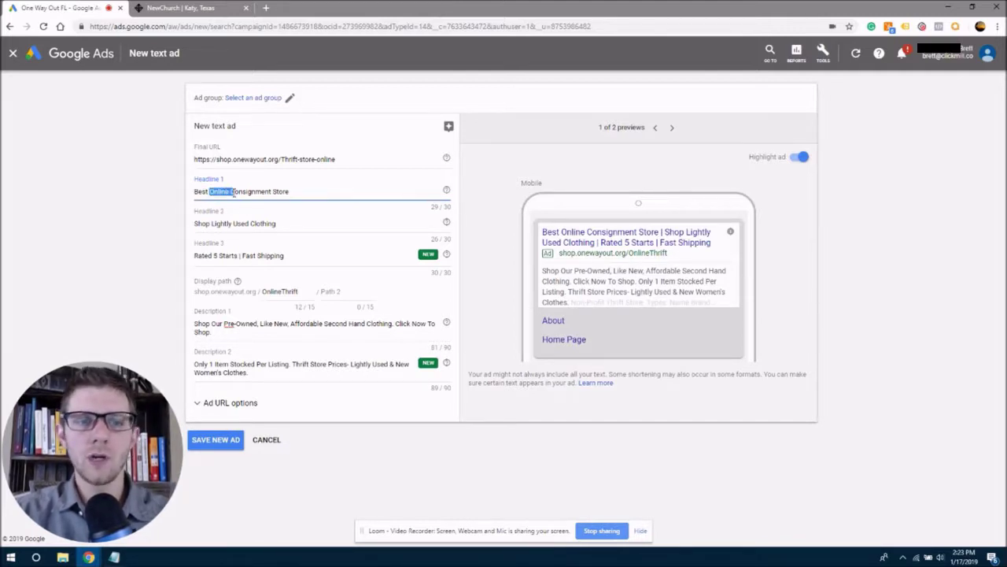
pyautogui.click(262, 191)
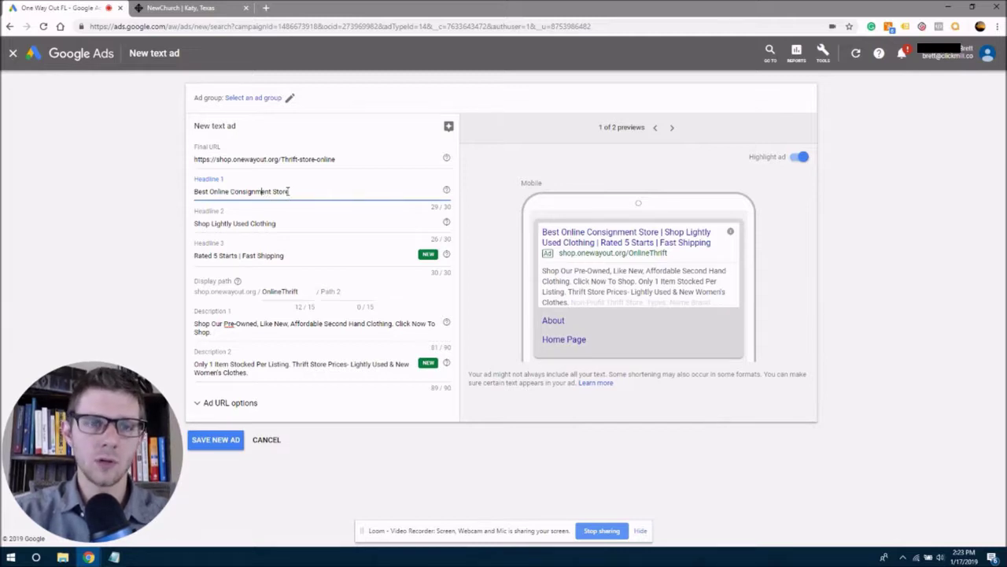
# - Reread "Online Consignment Store" in Headline 1 and "Lightly Used Clothing" in Headline 2 of the new text ad
pyautogui.moveTo(209, 191); pyautogui.dragTo(313, 193)
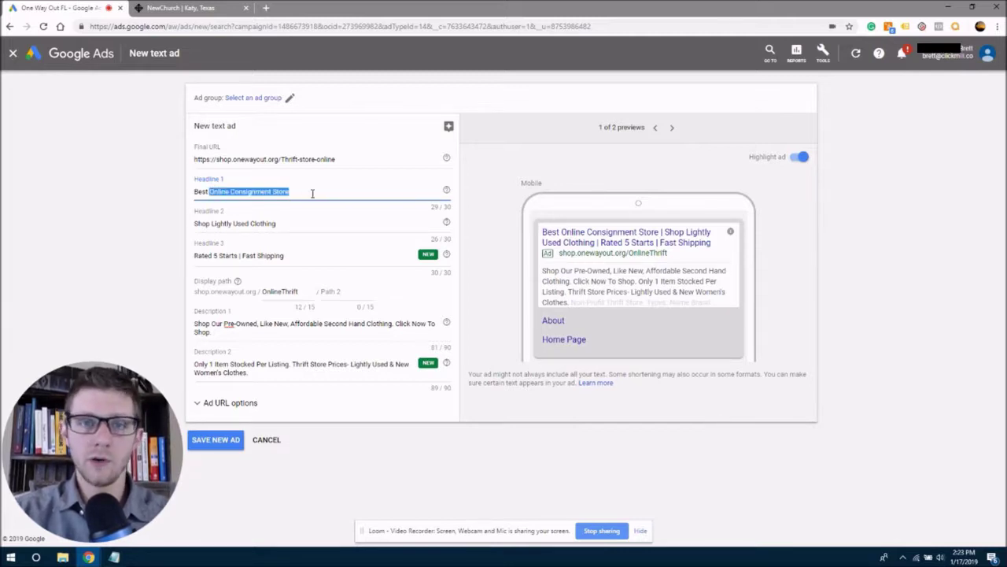
pyautogui.click(269, 192)
pyautogui.click(197, 224)
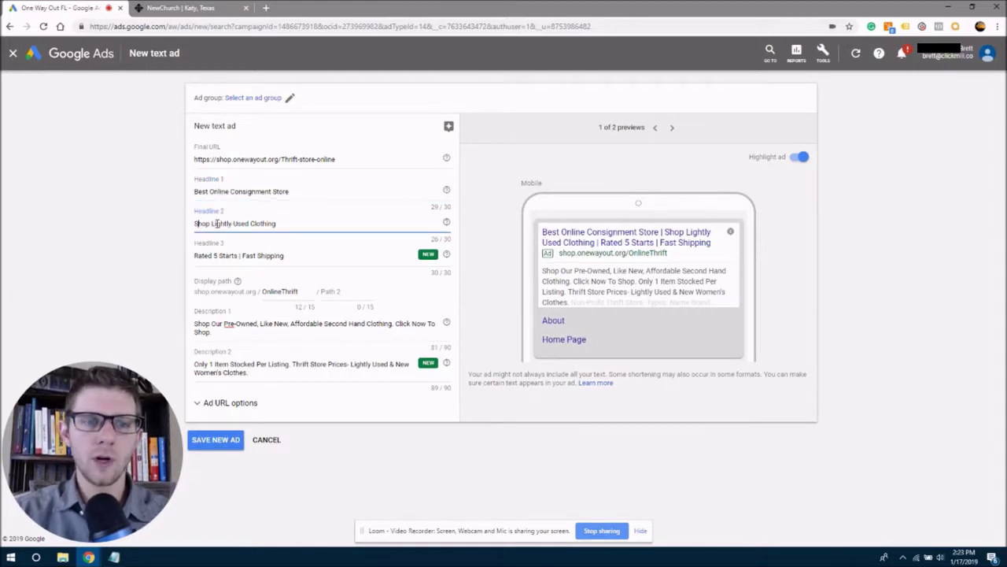
pyautogui.moveTo(211, 223); pyautogui.dragTo(250, 224)
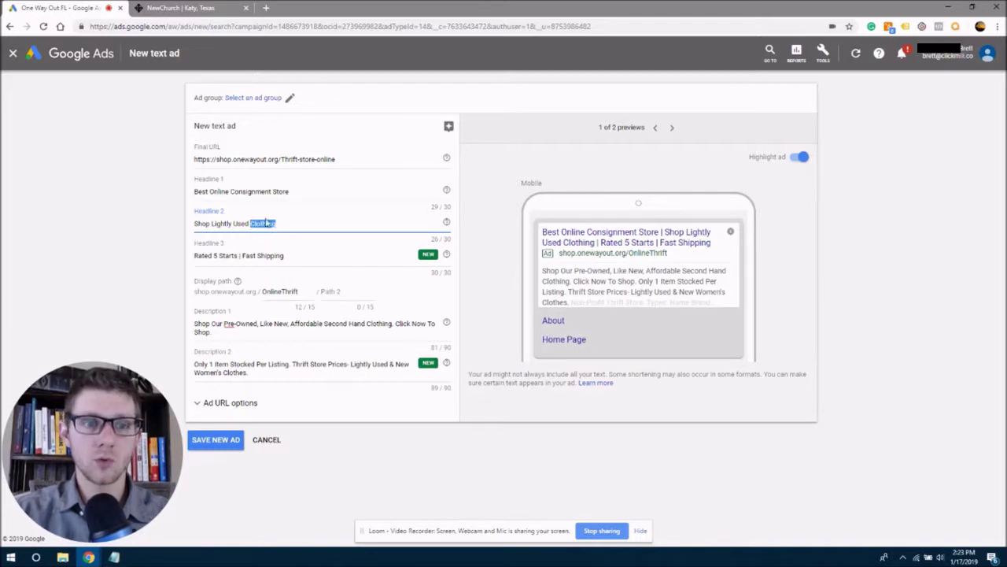
pyautogui.click(261, 224)
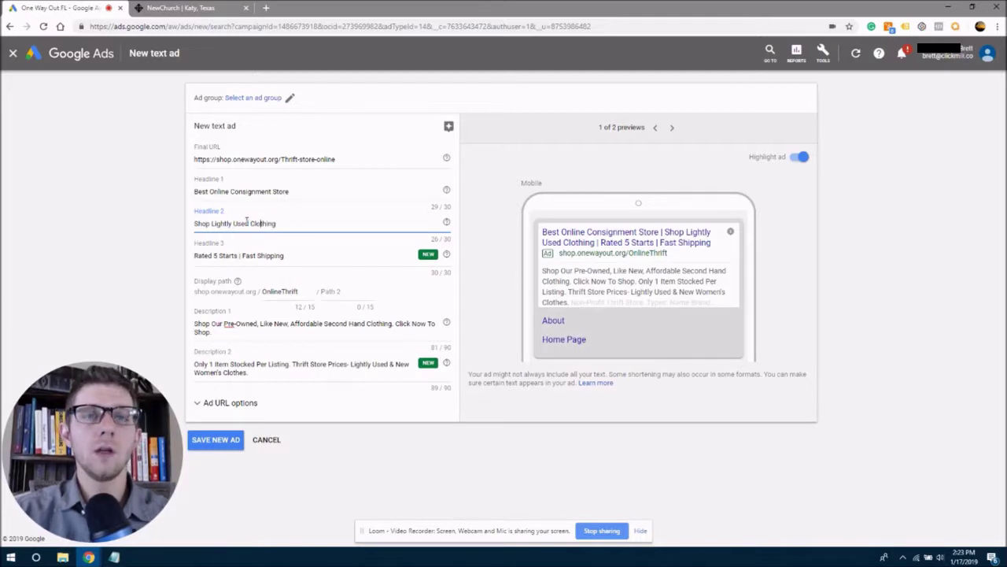
# - Review both parts of the new ad's Headline 3, the rating claim and "Fast Shipping"
pyautogui.moveTo(196, 255); pyautogui.dragTo(232, 255)
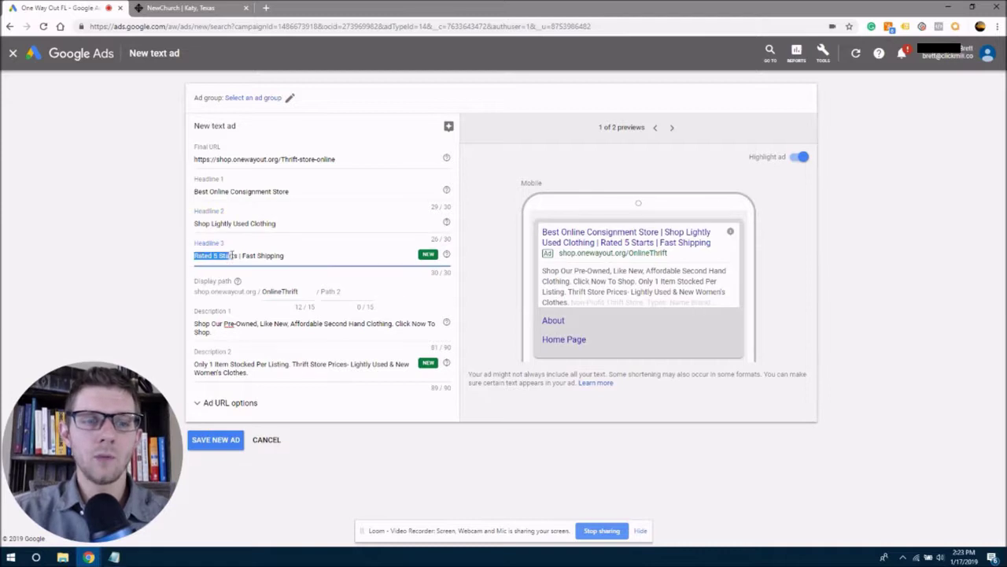
pyautogui.click(260, 255)
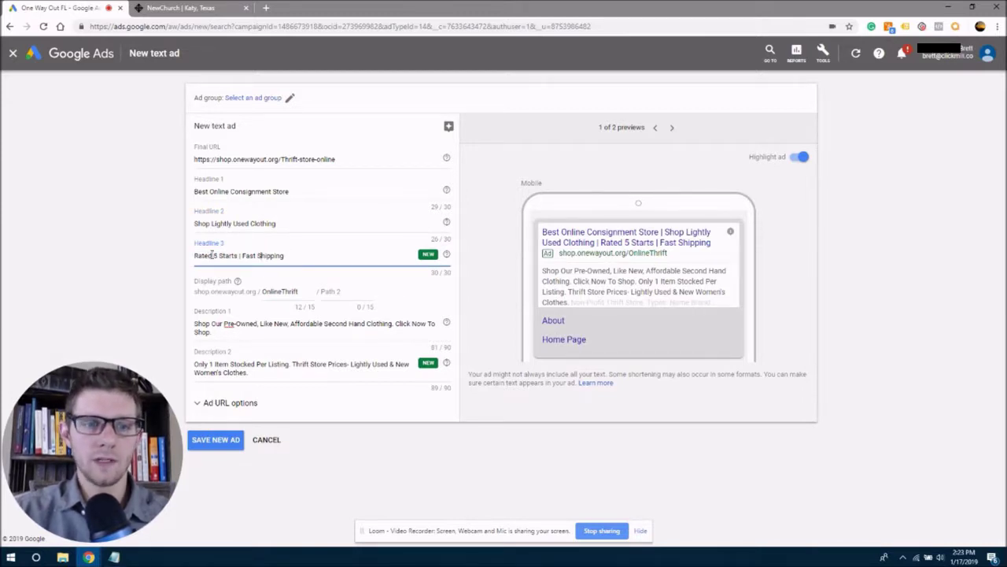
pyautogui.moveTo(288, 255); pyautogui.dragTo(244, 256)
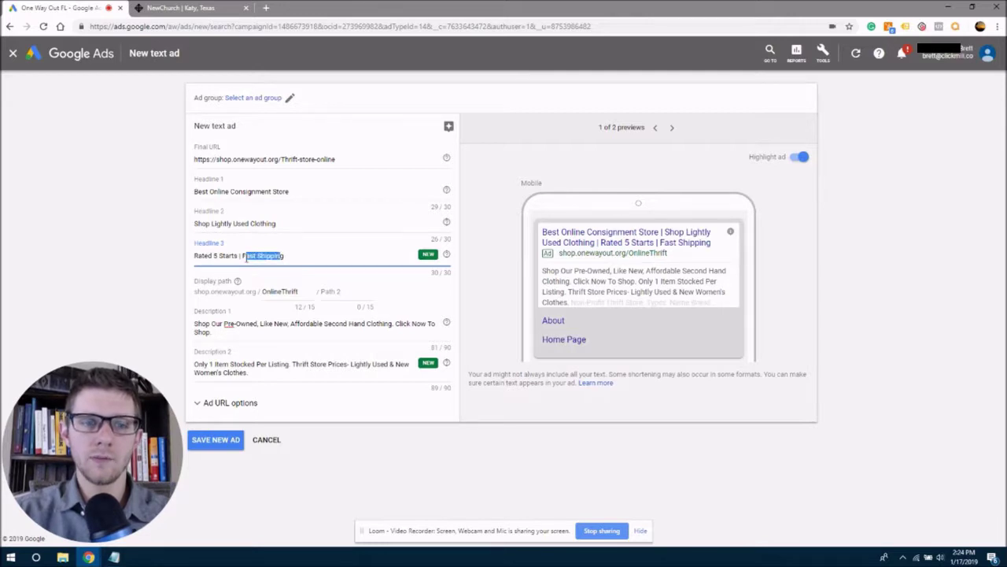
pyautogui.click(244, 255)
# - Review the new ad's Description 1, including its closing call to action "Click Now To Shop."
pyautogui.moveTo(196, 325); pyautogui.dragTo(415, 328)
pyautogui.click(337, 328)
pyautogui.click(414, 326)
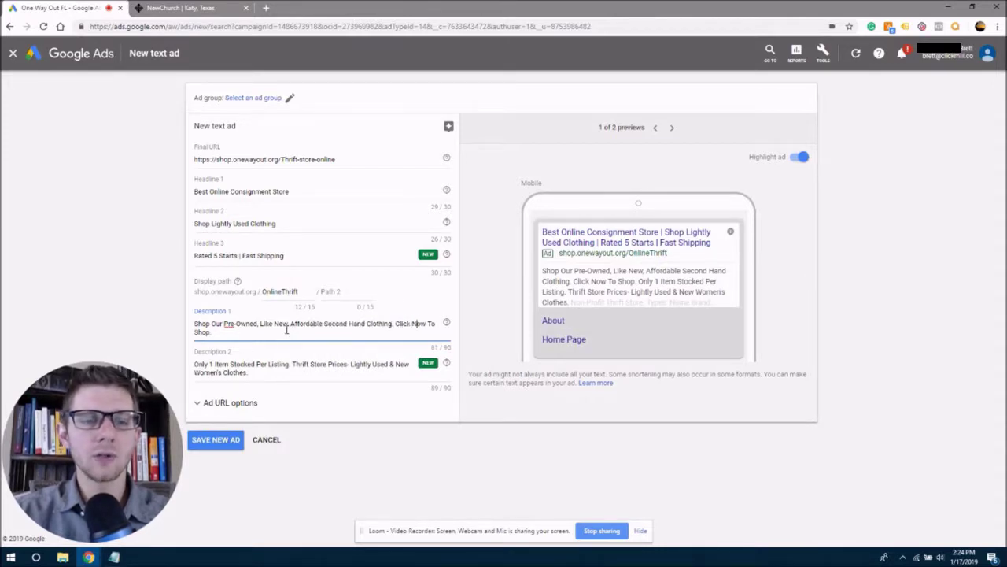
pyautogui.moveTo(395, 324); pyautogui.dragTo(403, 330)
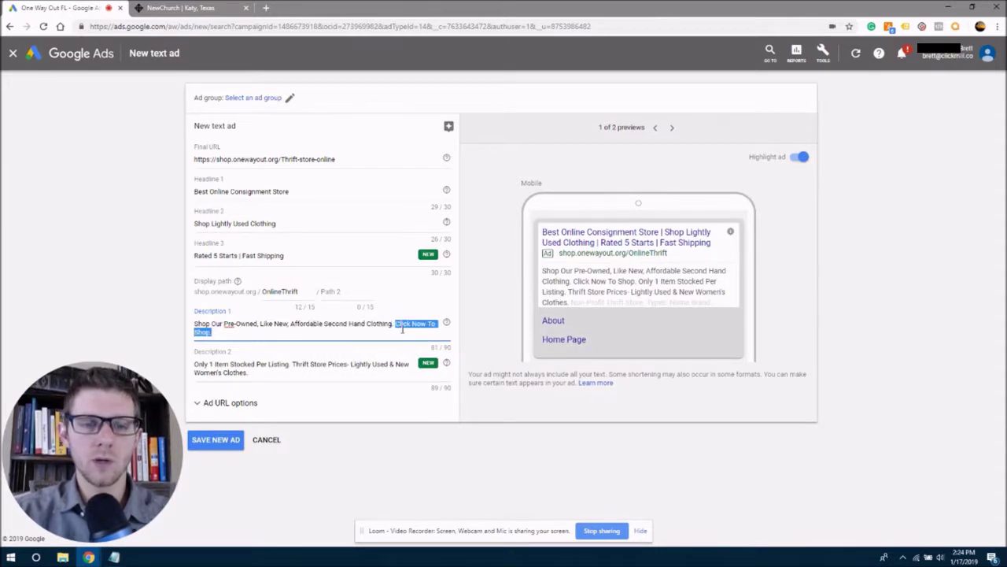
pyautogui.click(402, 329)
pyautogui.moveTo(400, 330); pyautogui.dragTo(397, 320)
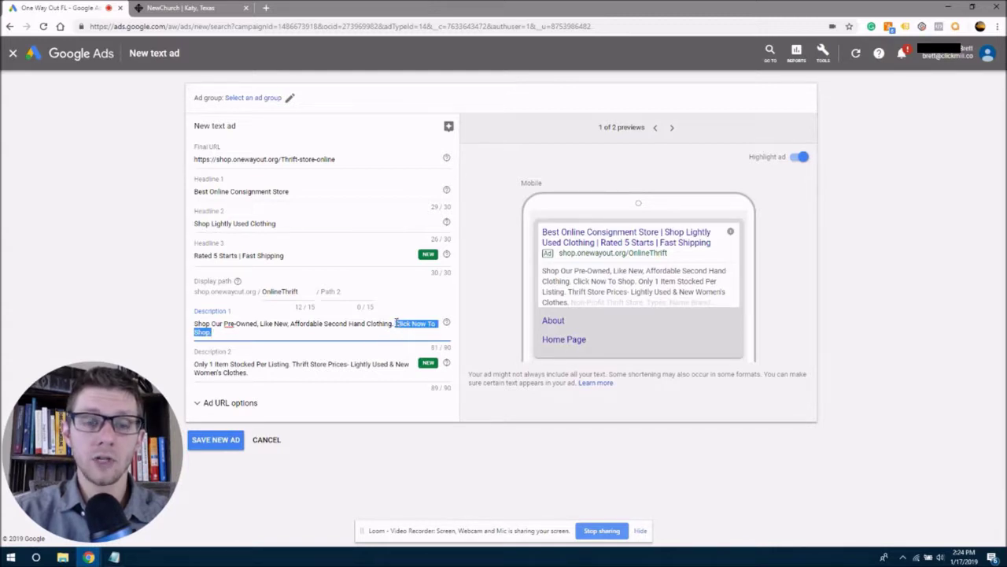
# - Review the new ad's Description 2 phrase by phrase, covering the one-item stock, thrift store prices and women's clothes wording
pyautogui.moveTo(203, 364); pyautogui.dragTo(286, 365)
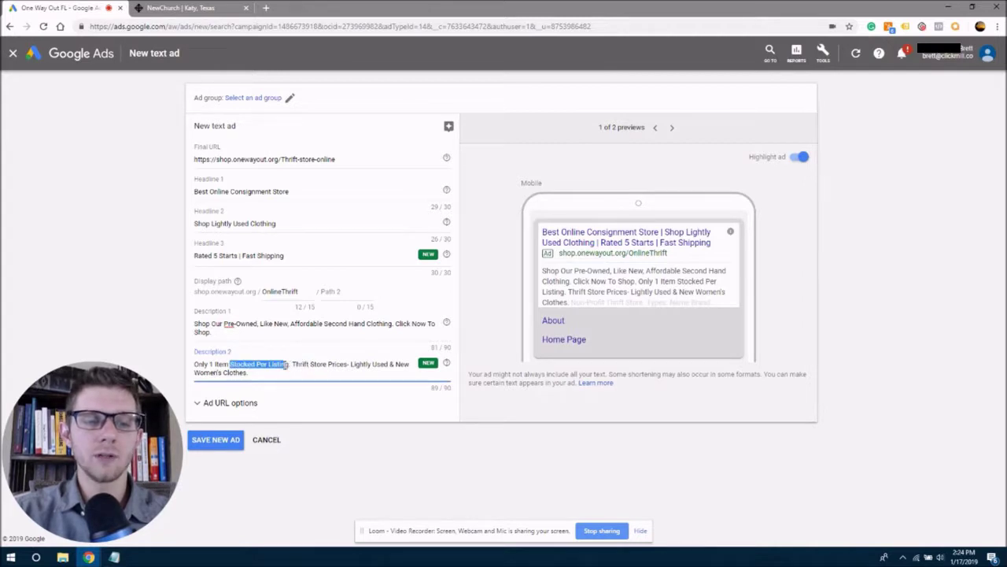
pyautogui.click(291, 364)
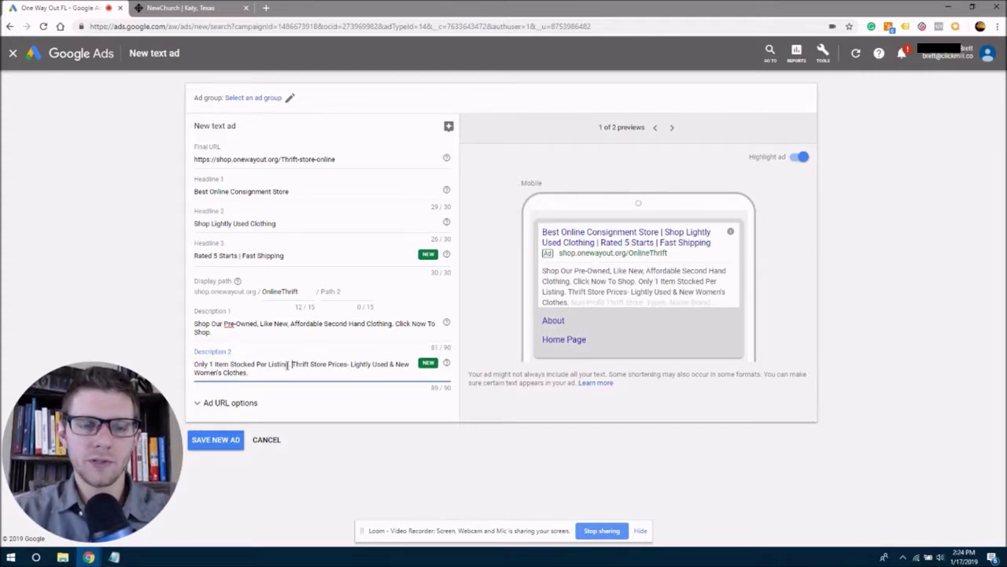
pyautogui.moveTo(294, 365); pyautogui.dragTo(360, 365)
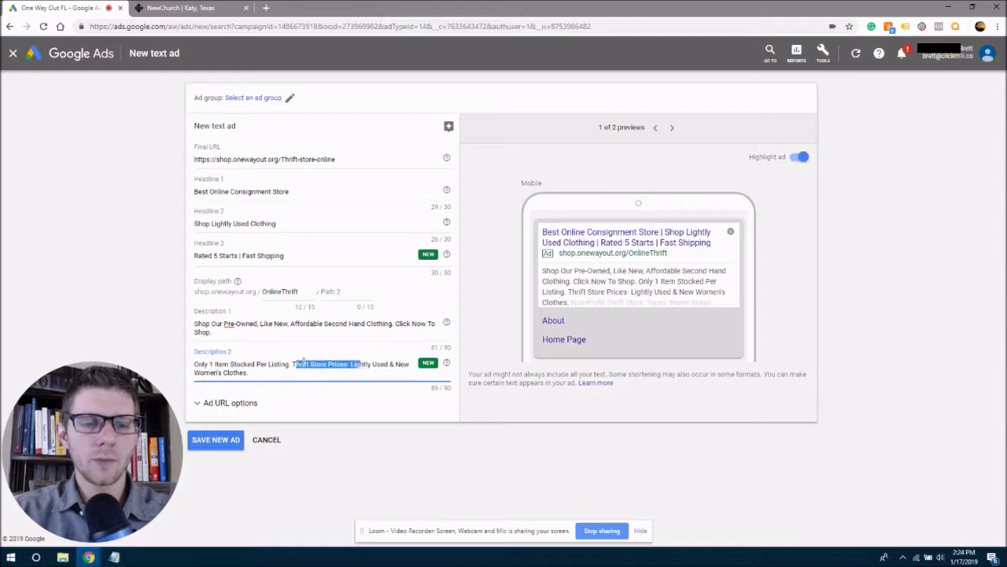
pyautogui.click(291, 364)
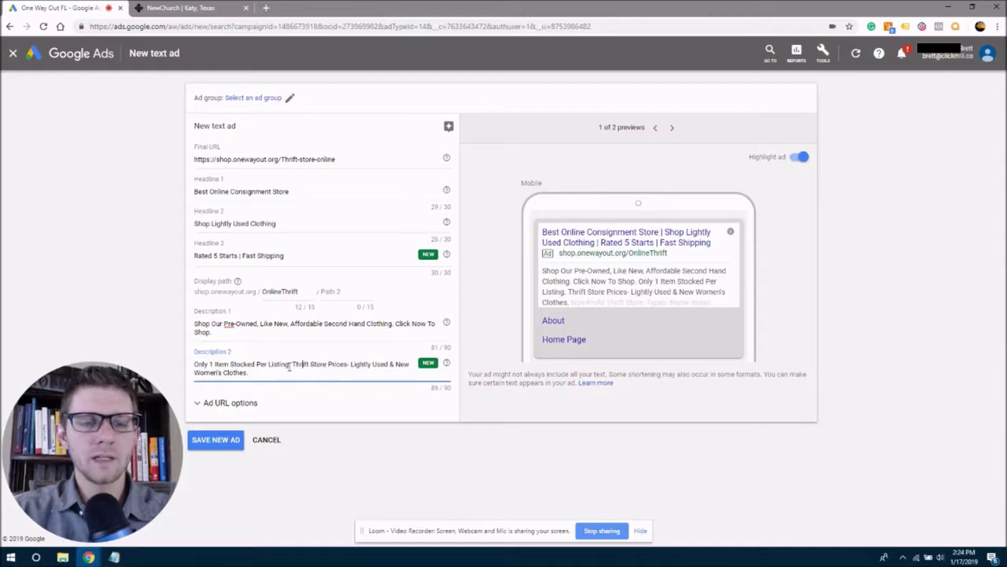
pyautogui.doubleClick(219, 373)
pyautogui.click(258, 366)
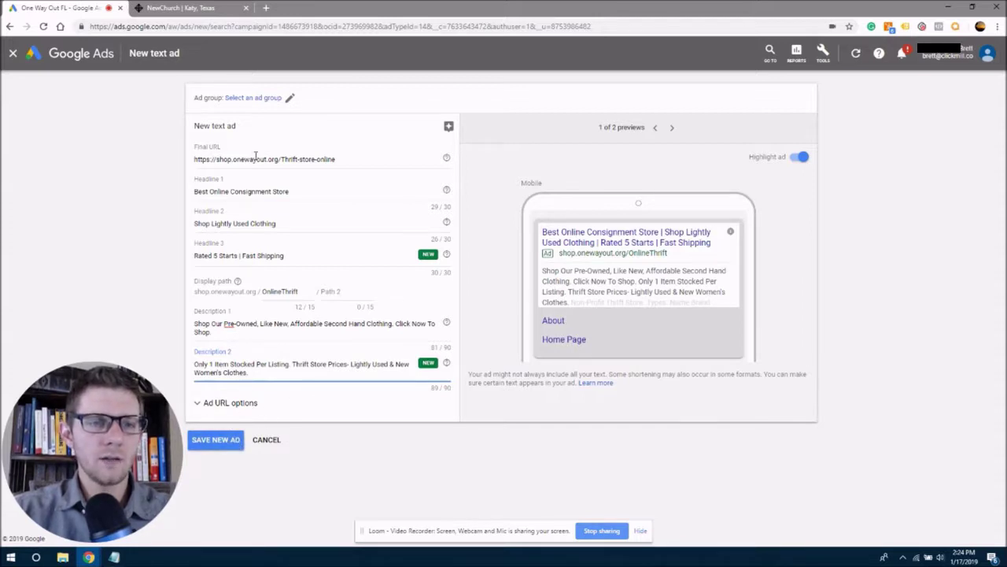
# - Assign the new text ad to the Online Consignment ad group and save it
pyautogui.click(288, 98)
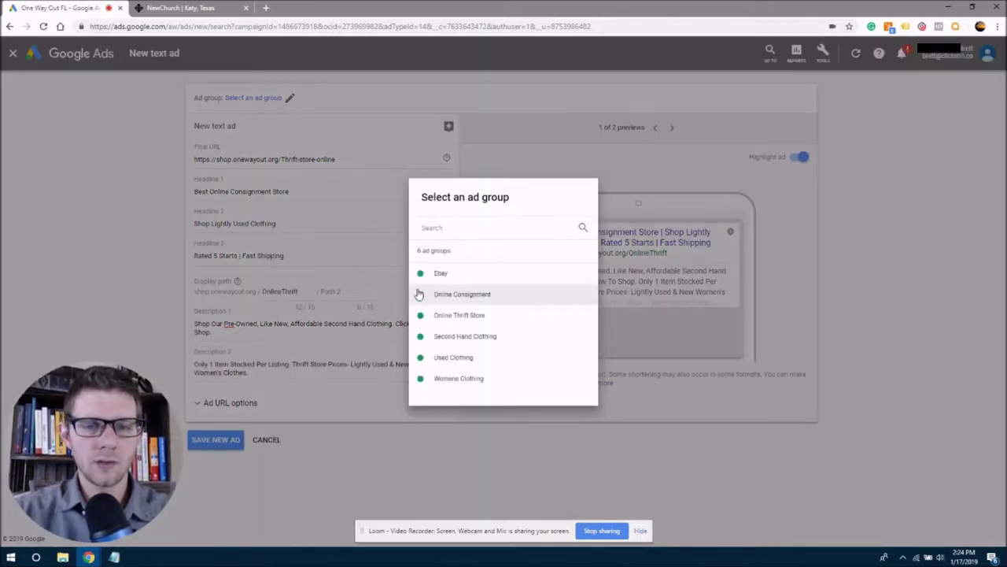
pyautogui.click(445, 300)
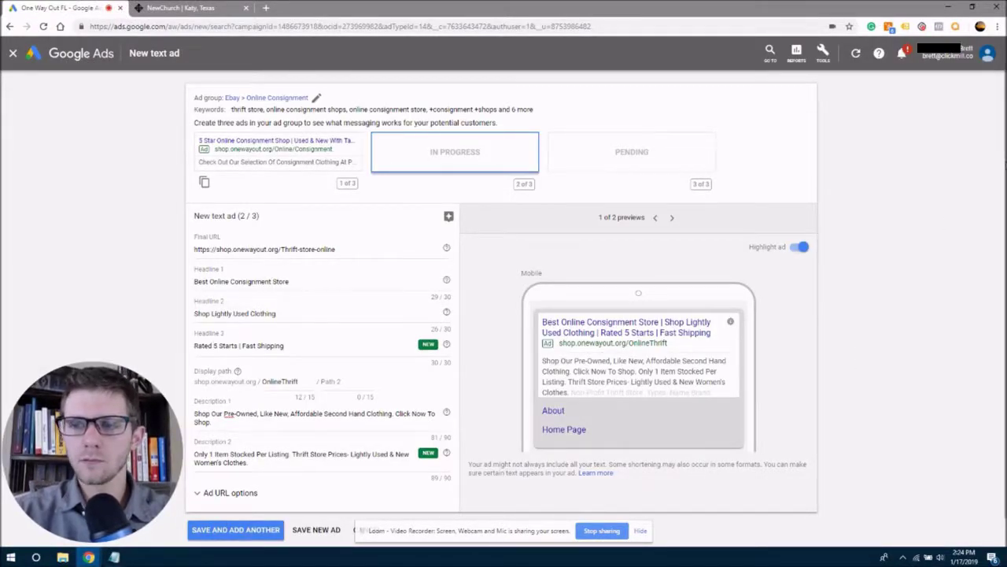
pyautogui.scroll(-1, 976, 298)
pyautogui.click(307, 500)
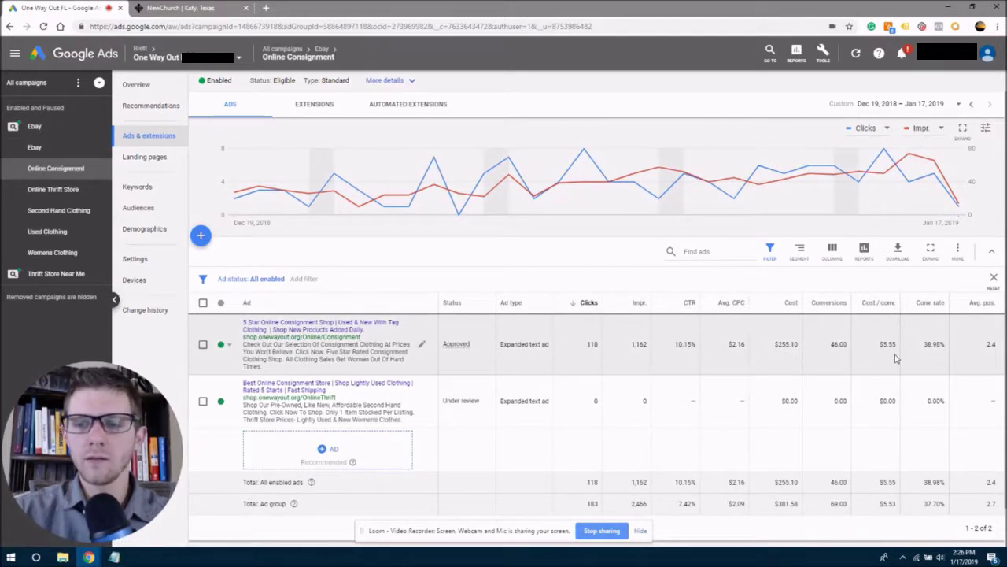
# - Check the CTR of the "5 Star Online Consignment Shop" ad and the available ad status filter options
pyautogui.moveTo(670, 346); pyautogui.dragTo(691, 348)
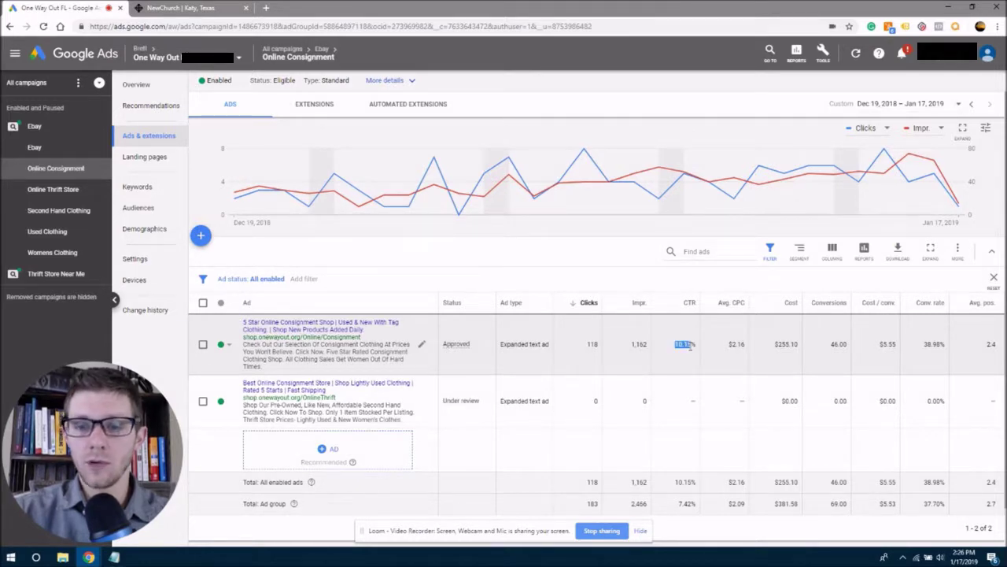
pyautogui.click(165, 345)
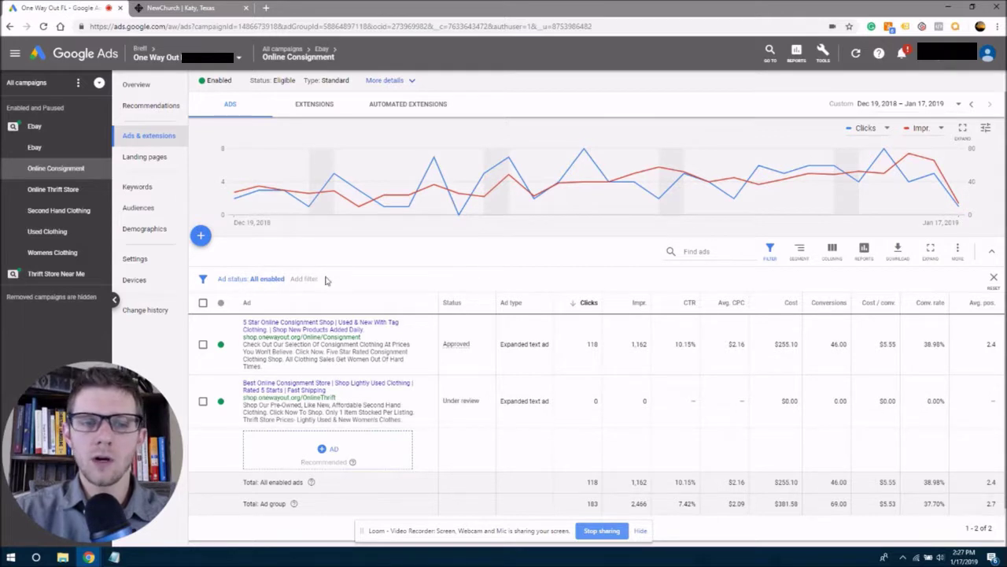
pyautogui.click(268, 281)
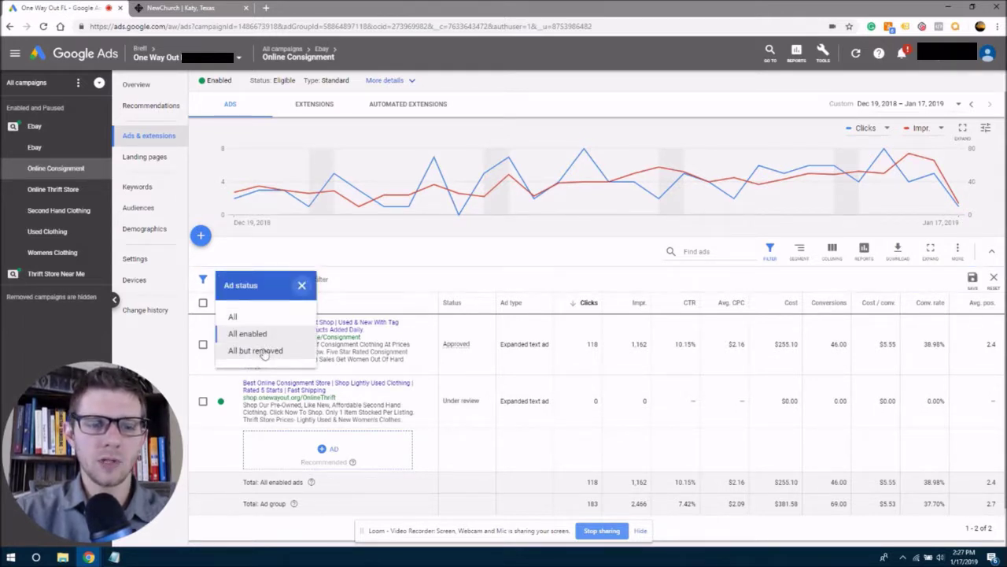
pyautogui.click(295, 252)
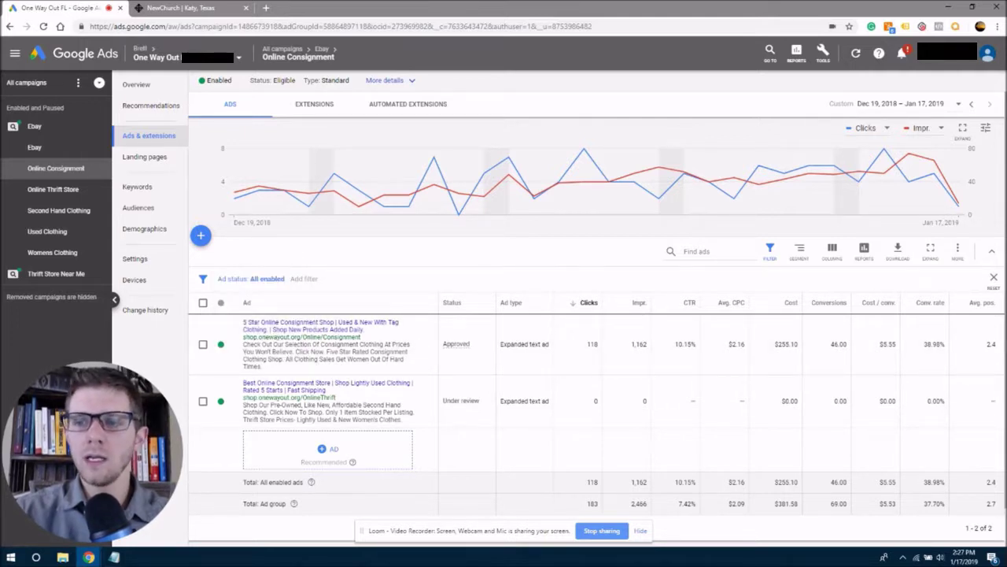
# - Examine the new "Best Online Consignment Store" ad's performance metrics against the CTR of the "5 Star Online Consignment Shop" ad
pyautogui.scroll(-1, 992, 236)
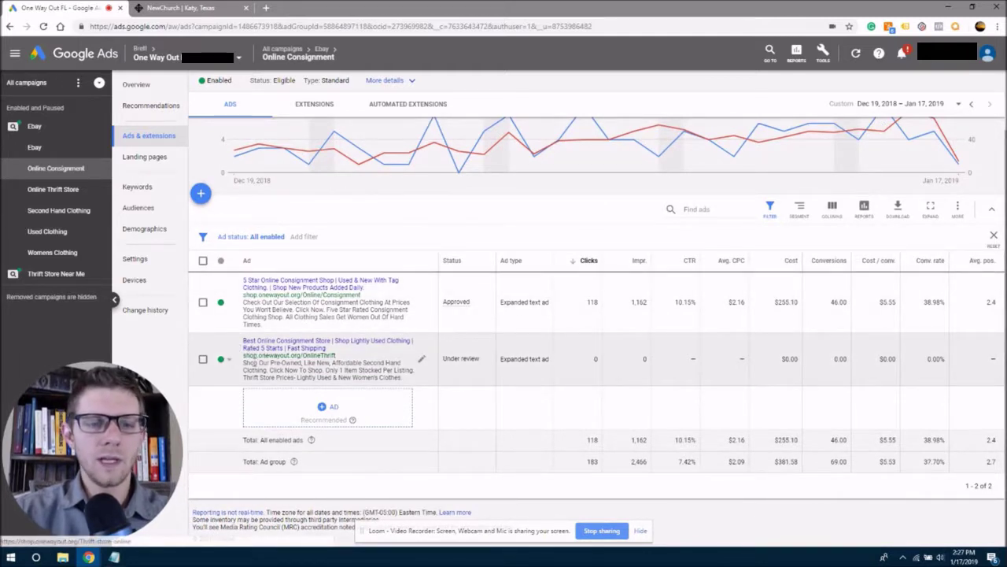
pyautogui.moveTo(604, 362); pyautogui.dragTo(995, 360)
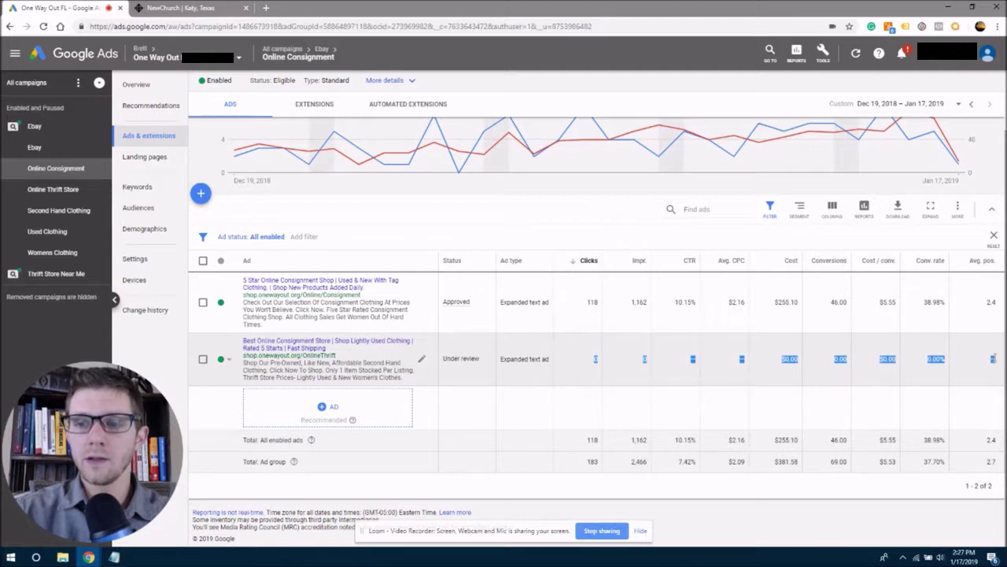
pyautogui.click(973, 363)
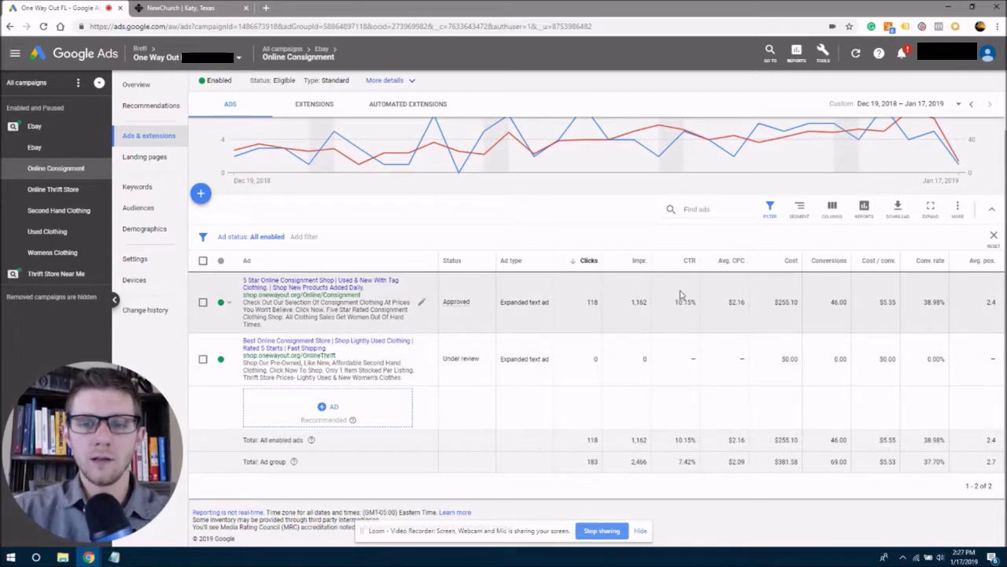
pyautogui.moveTo(673, 304); pyautogui.dragTo(695, 296)
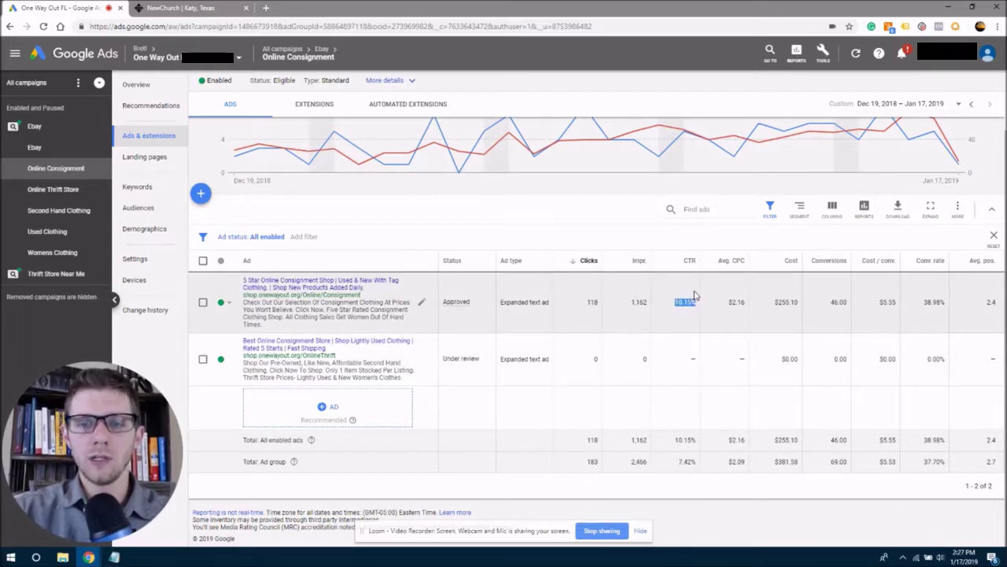